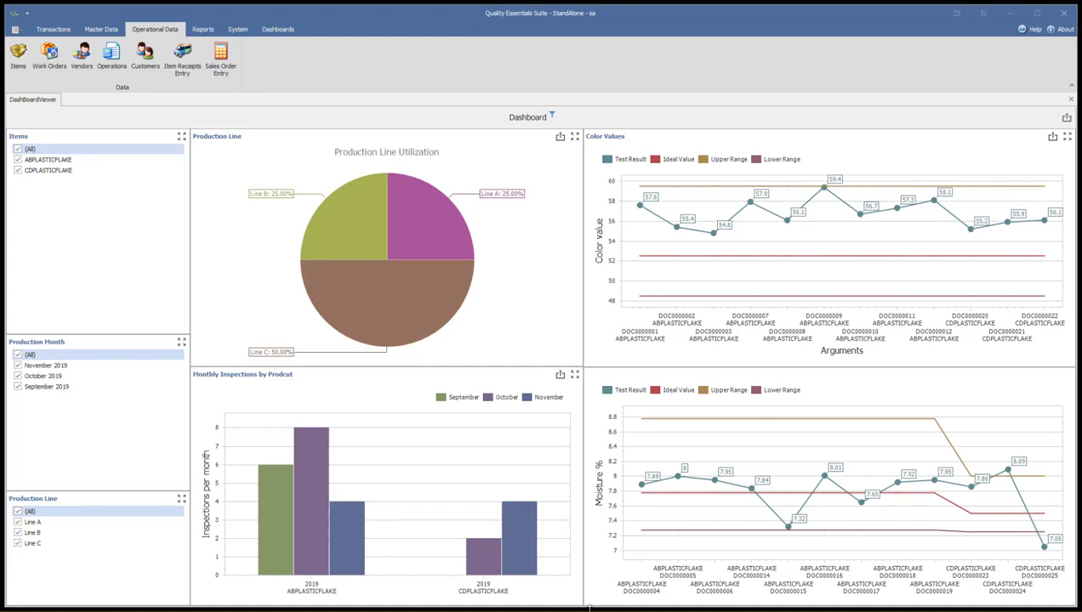
Open the item entry form and show the specifications of item ABDRUMFILL.
mouse_move(534, 460)
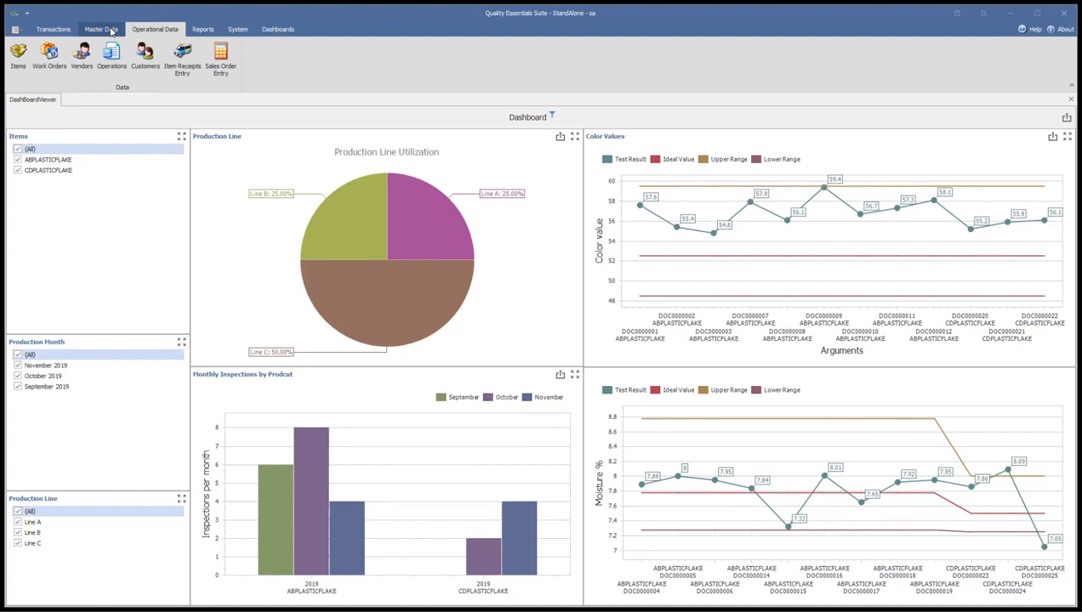
left_click(155, 33)
left_click(137, 58)
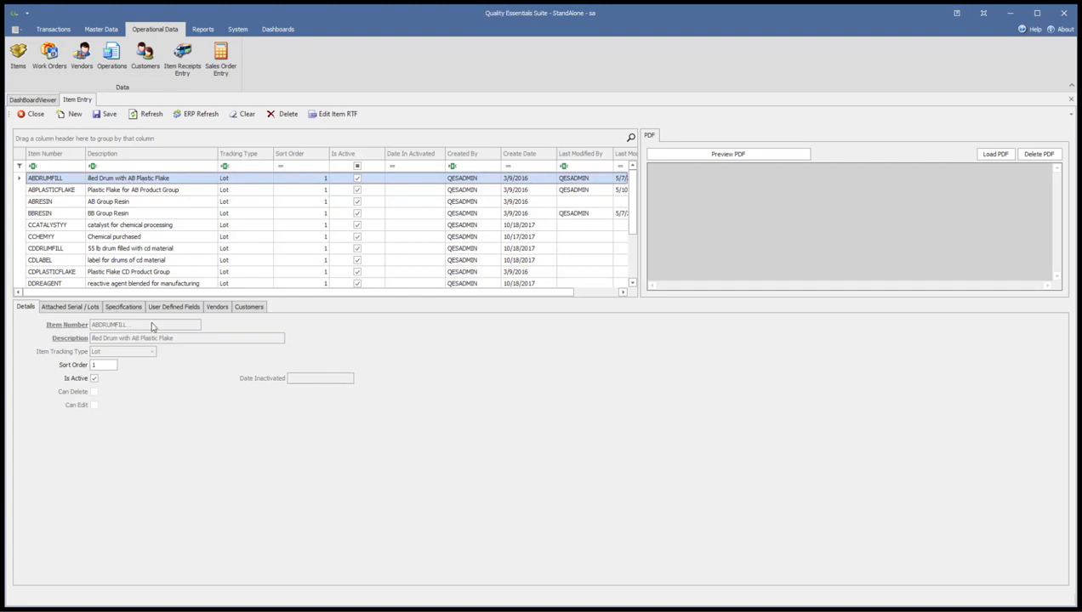
left_click(126, 308)
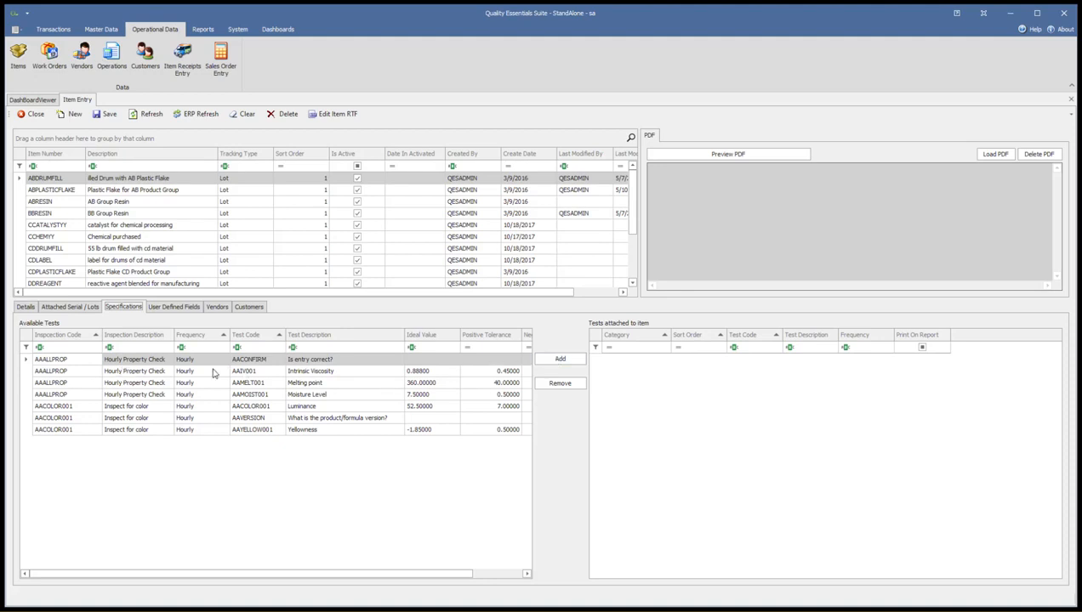
Attach the Intrinsic Viscosity, Melting point, Moisture Level and Luminance tests to ABDRUMFILL and save the item.
left_click(332, 372)
left_click(562, 360)
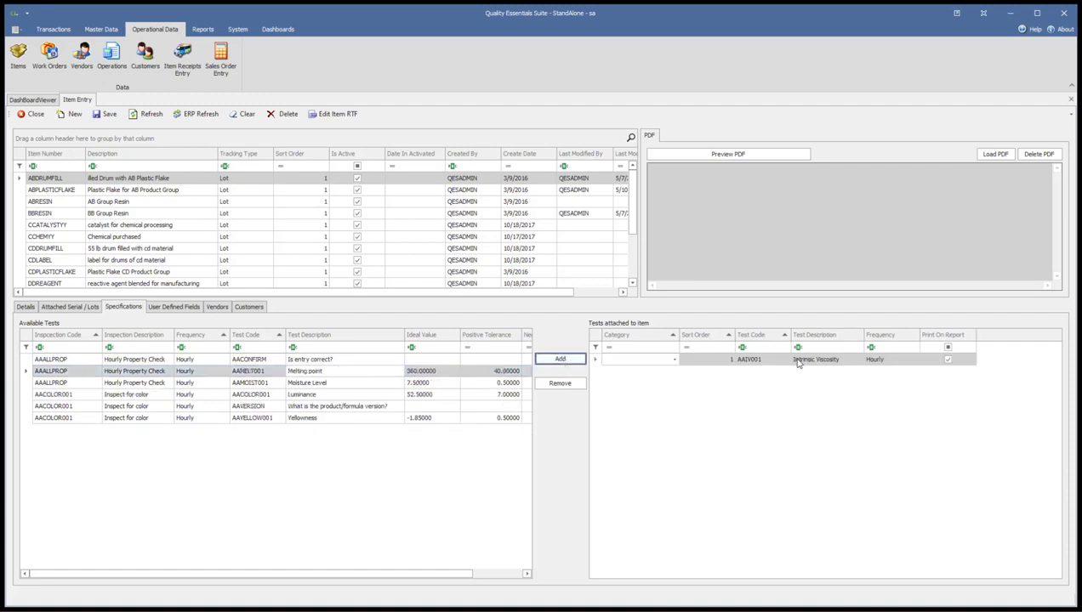
left_click(560, 361)
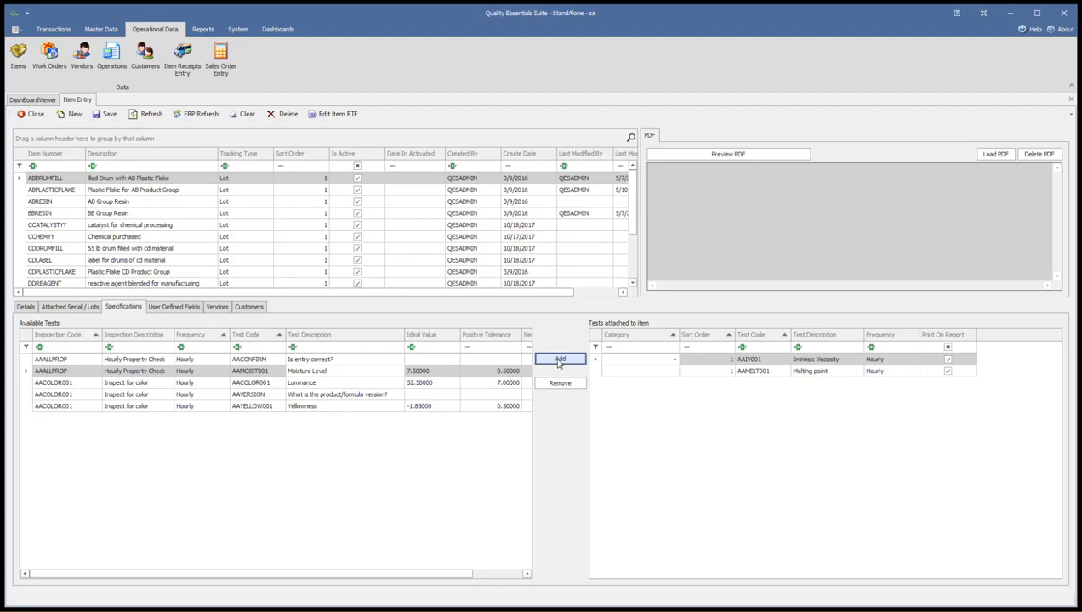
left_click(560, 361)
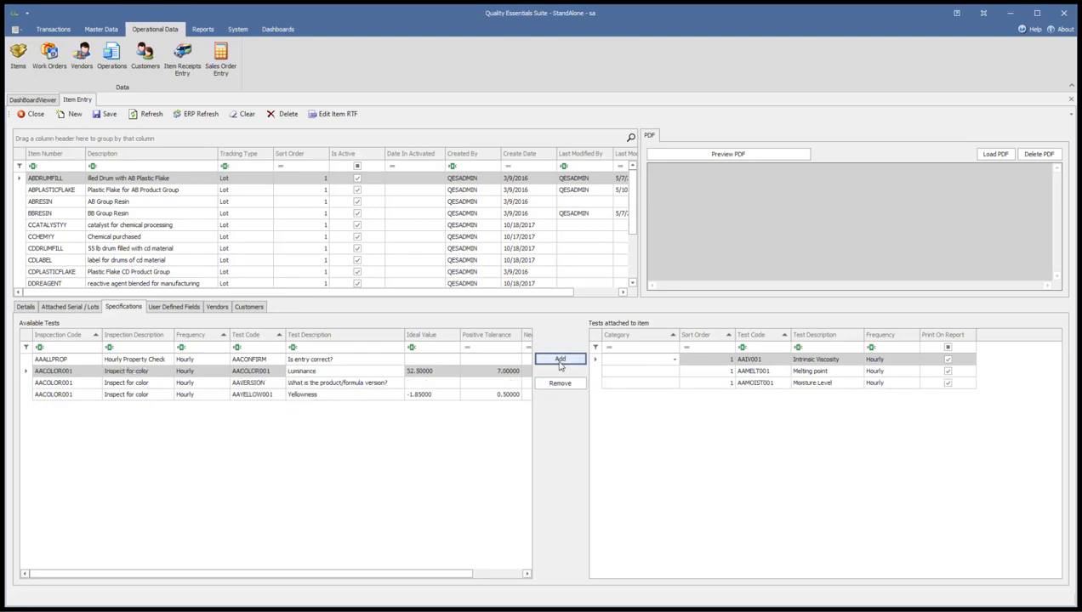
left_click(559, 360)
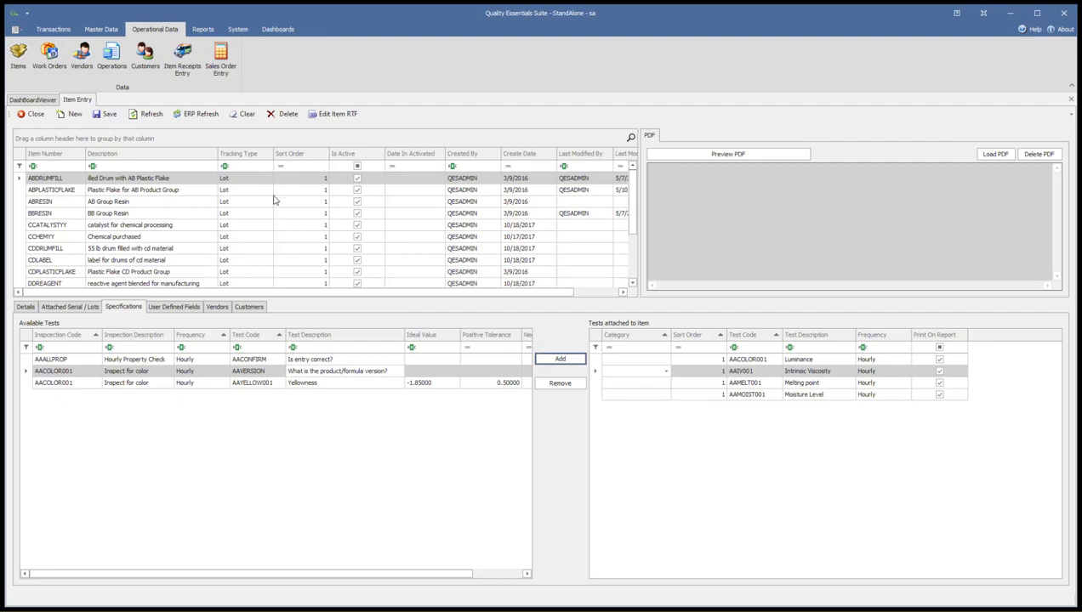
left_click(109, 116)
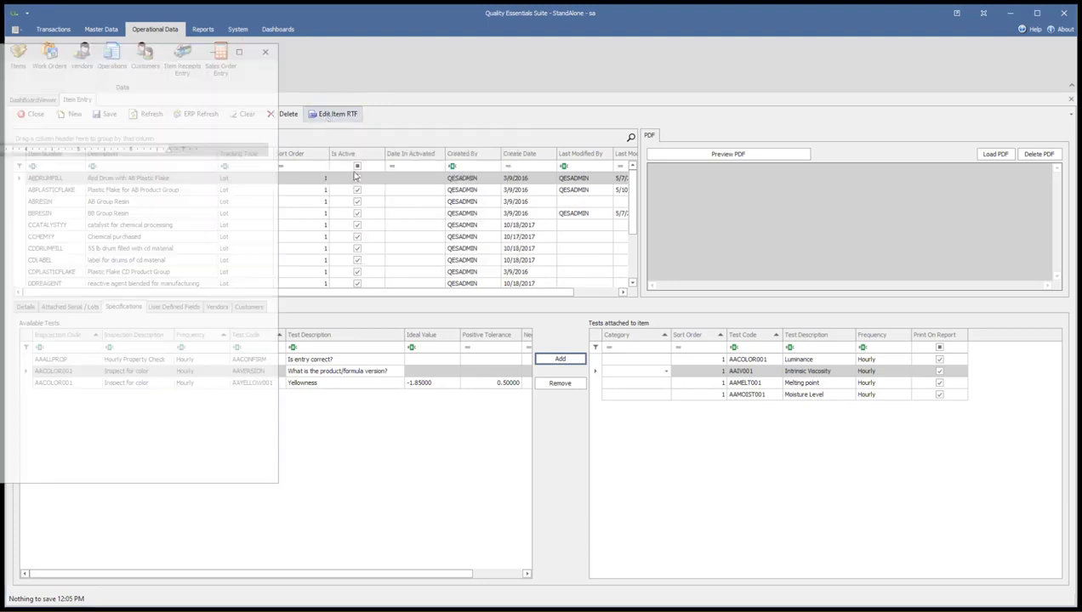
Open the RTF document of item ABDRUMFILL for editing and set its page margins to Narrow.
left_click_drag(39, 48, 591, 64)
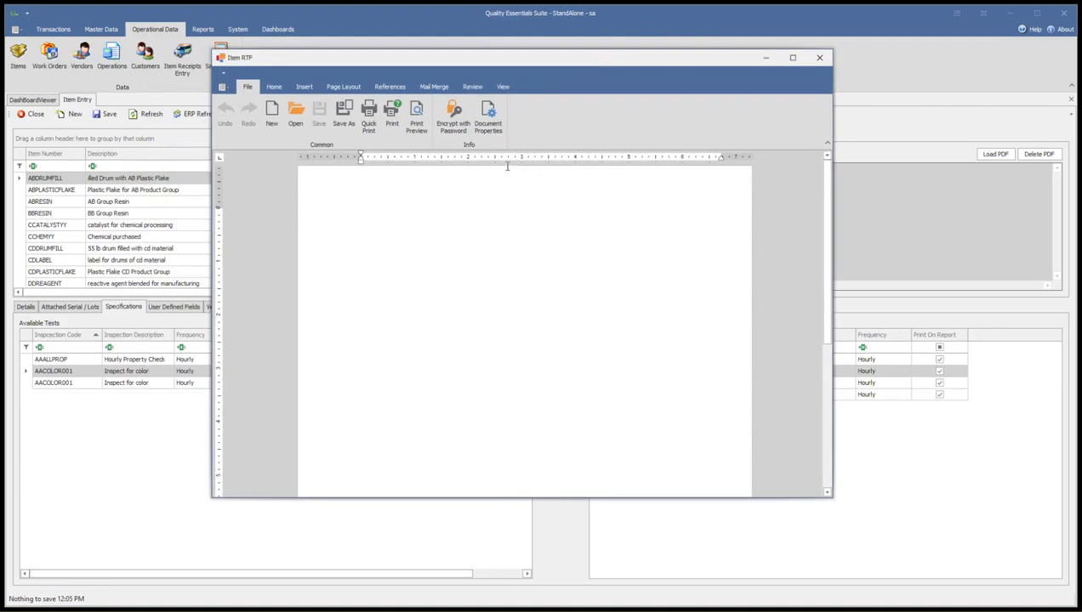
left_click(274, 88)
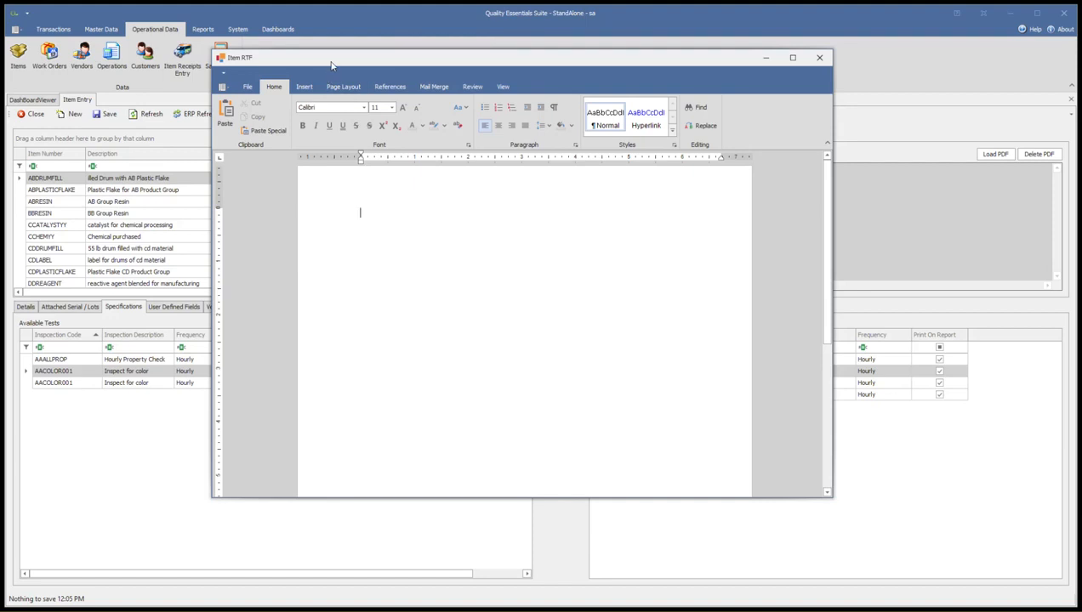
left_click_drag(331, 66, 290, 66)
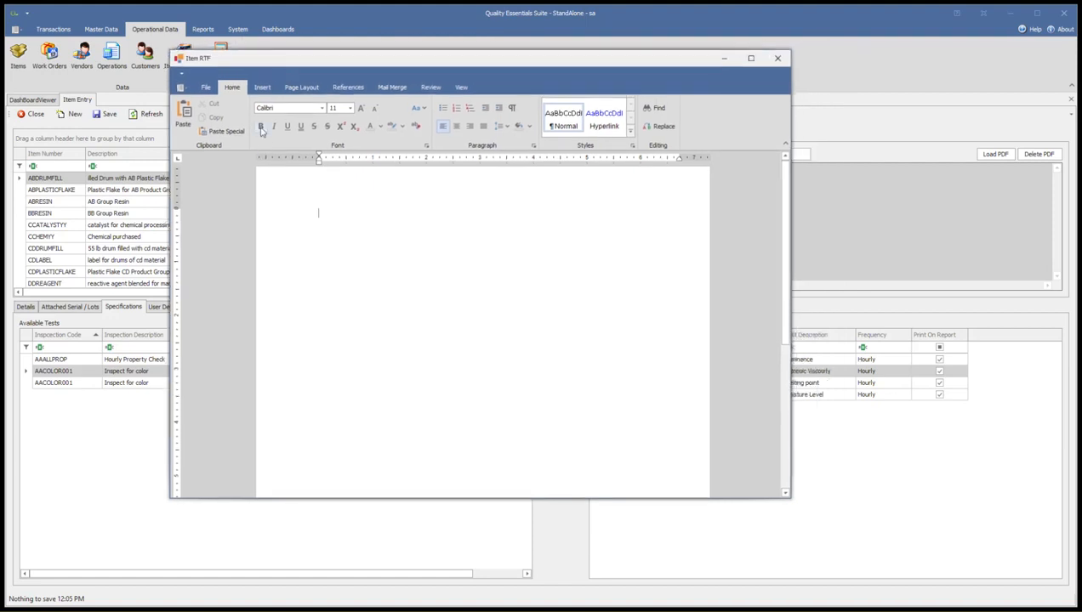
left_click(262, 86)
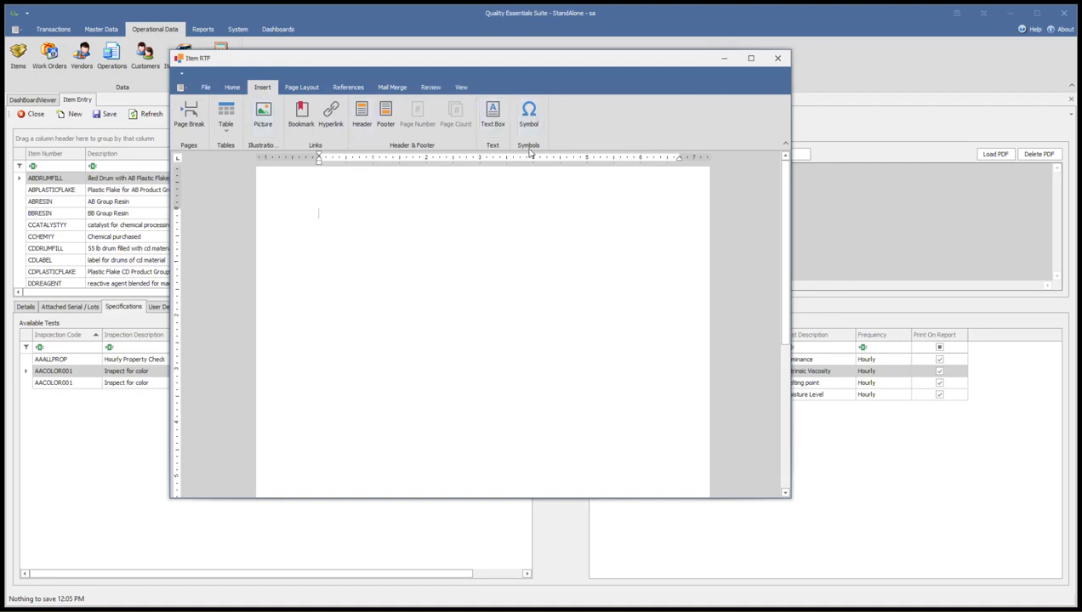
left_click(308, 88)
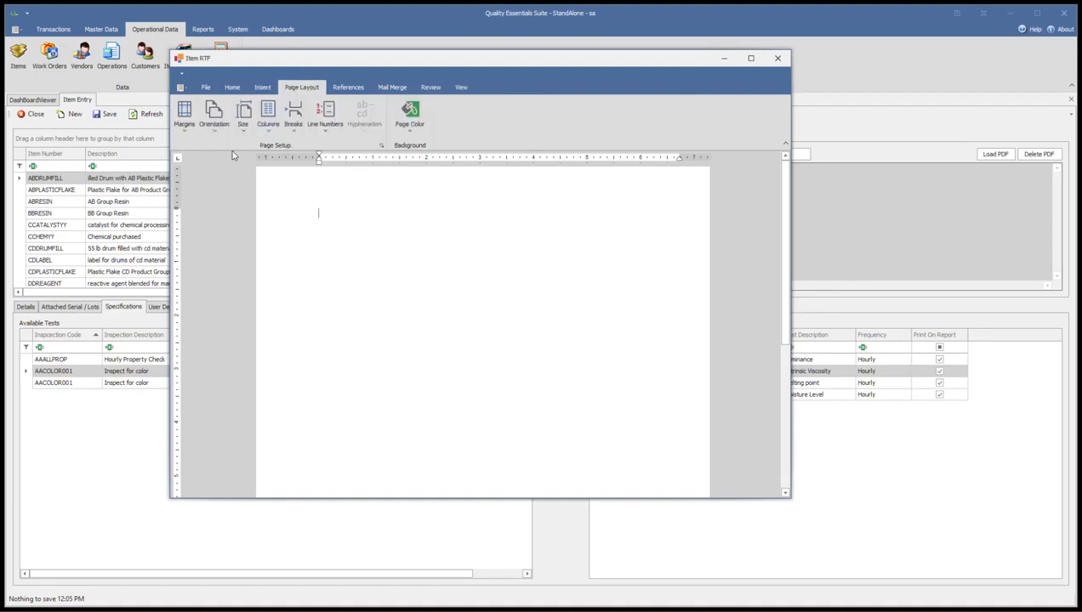
left_click(185, 126)
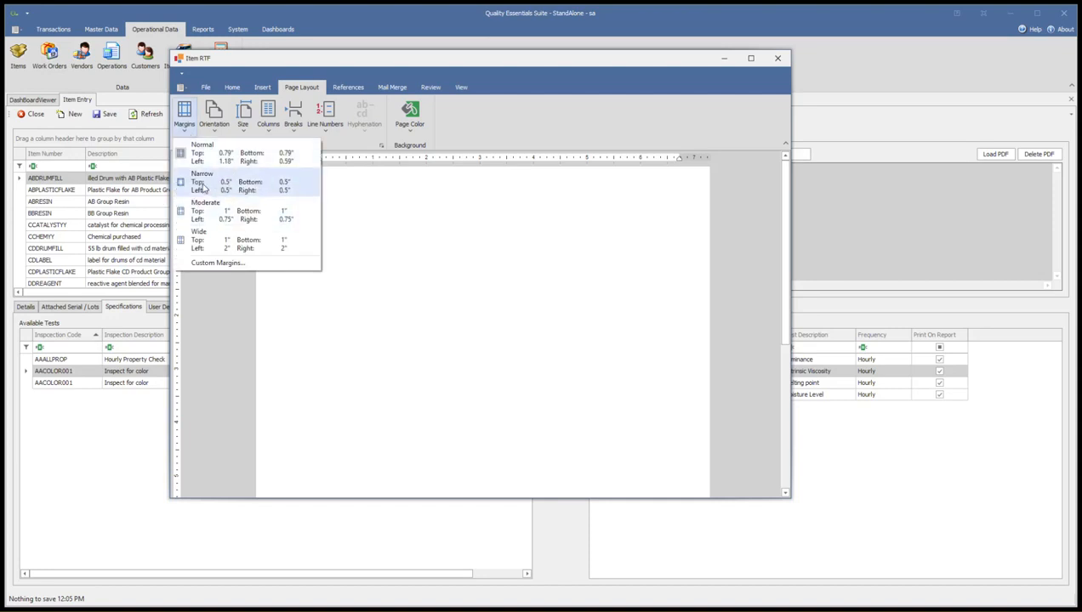
left_click(203, 186)
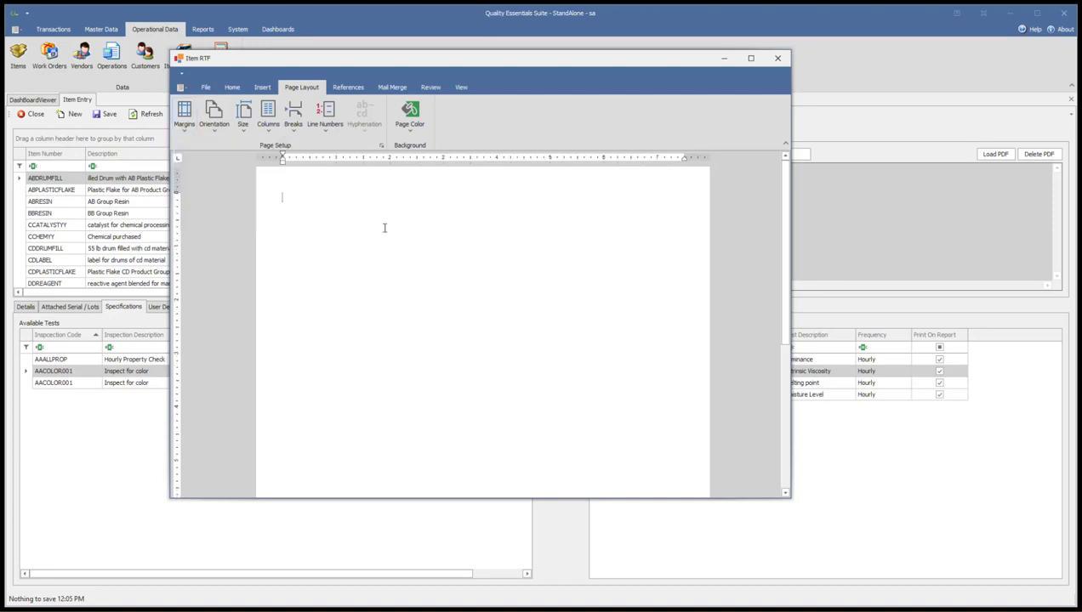
Paste the copied sugar molecule picture and the "Water sampling and analysis" text into the item's RTF document.
left_click(230, 89)
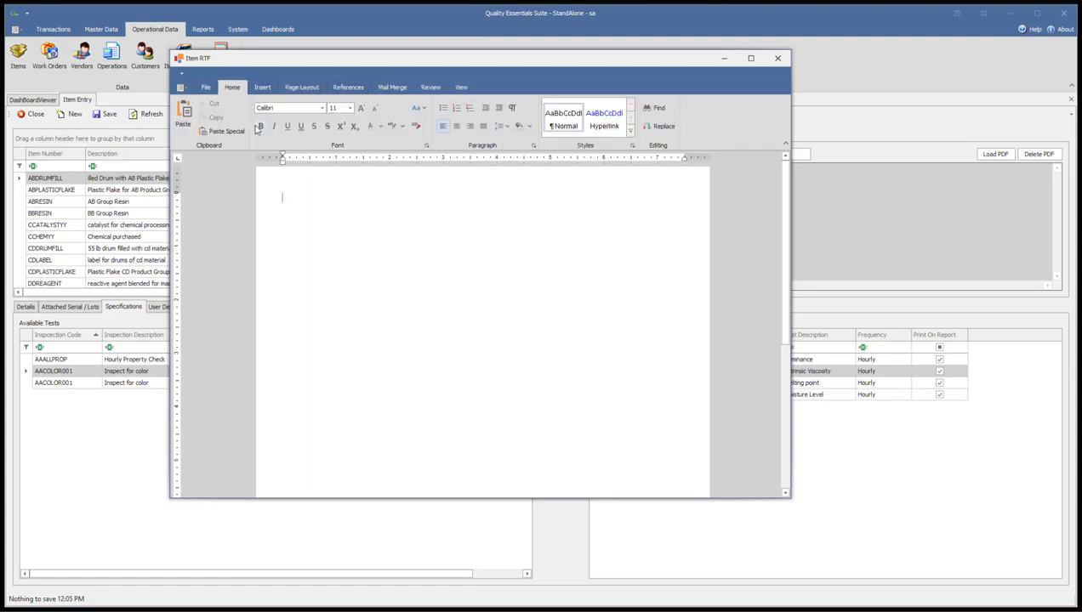
left_click(132, 610)
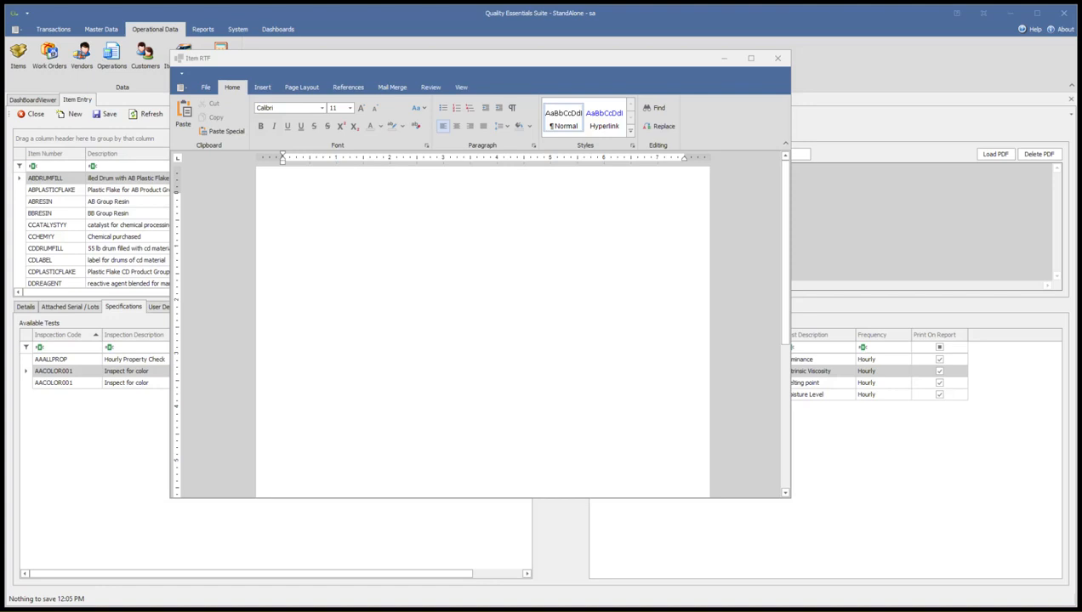
left_click(341, 247)
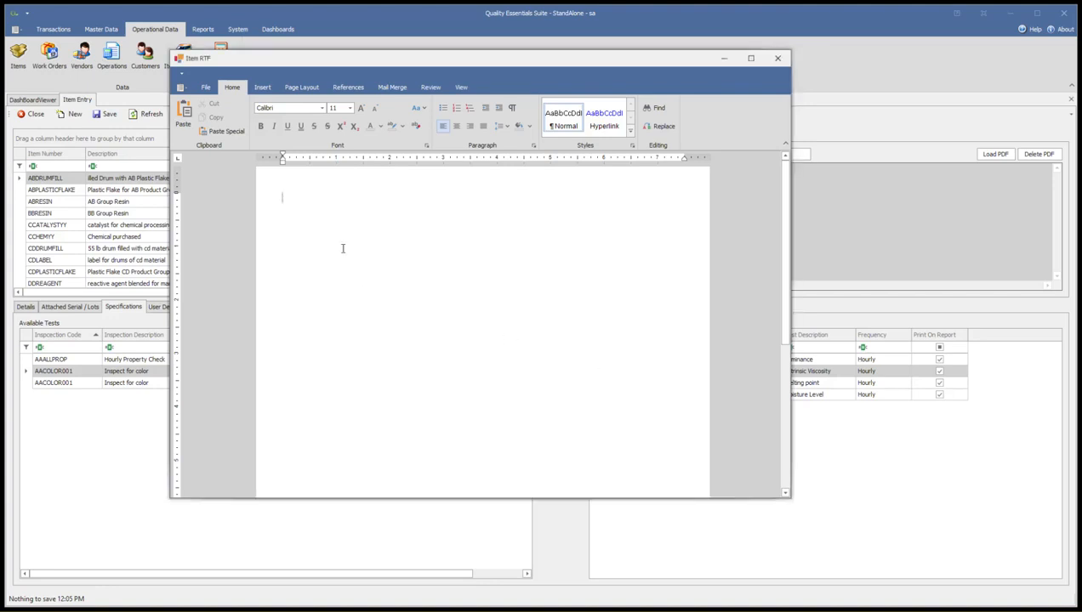
key("ctrl+v")
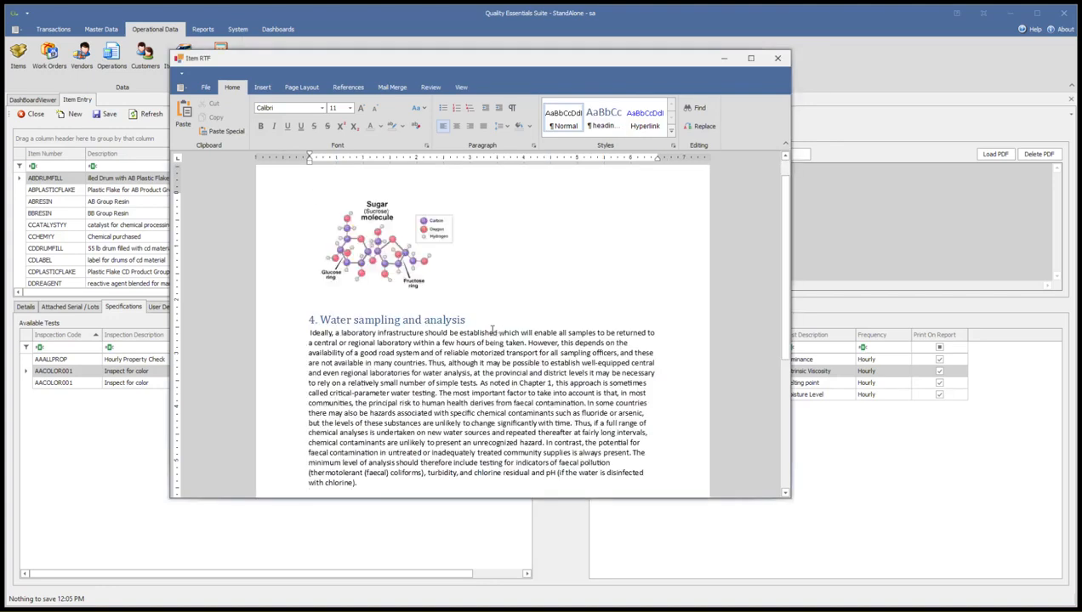
Examine the pasted picture and the "Water sampling and analysis" section in the item's RTF document.
left_click(391, 267)
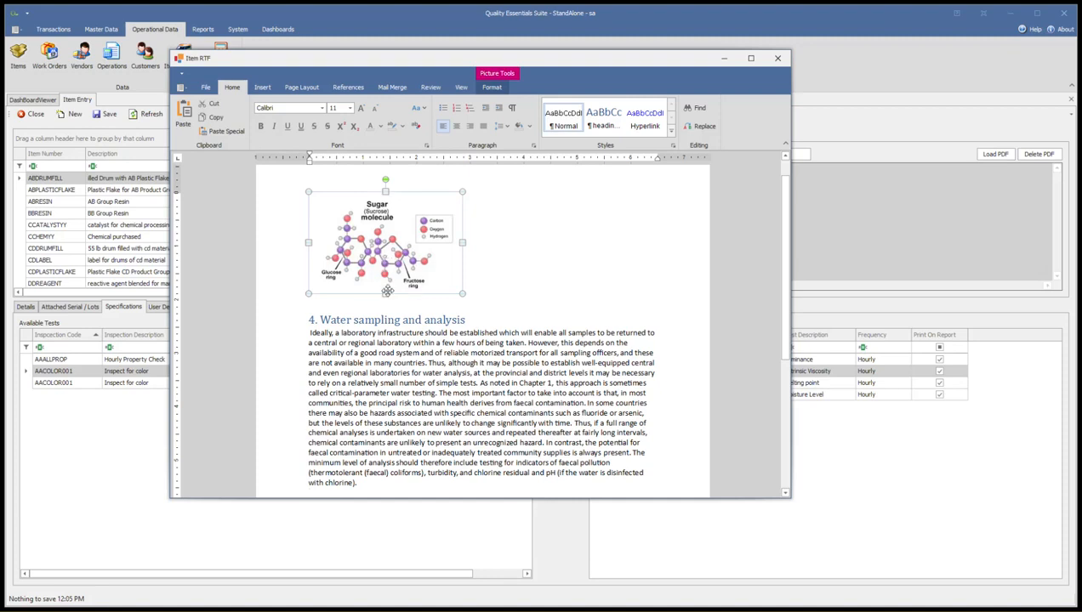
left_click(411, 374)
scroll(396, 366, "down", 3)
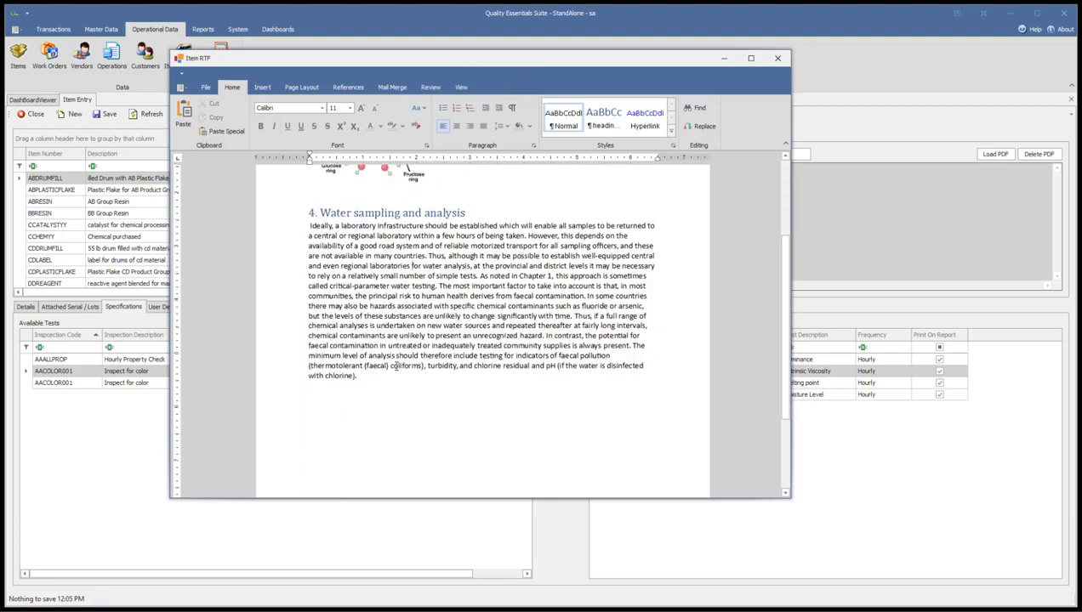
scroll(396, 366, "up", 2)
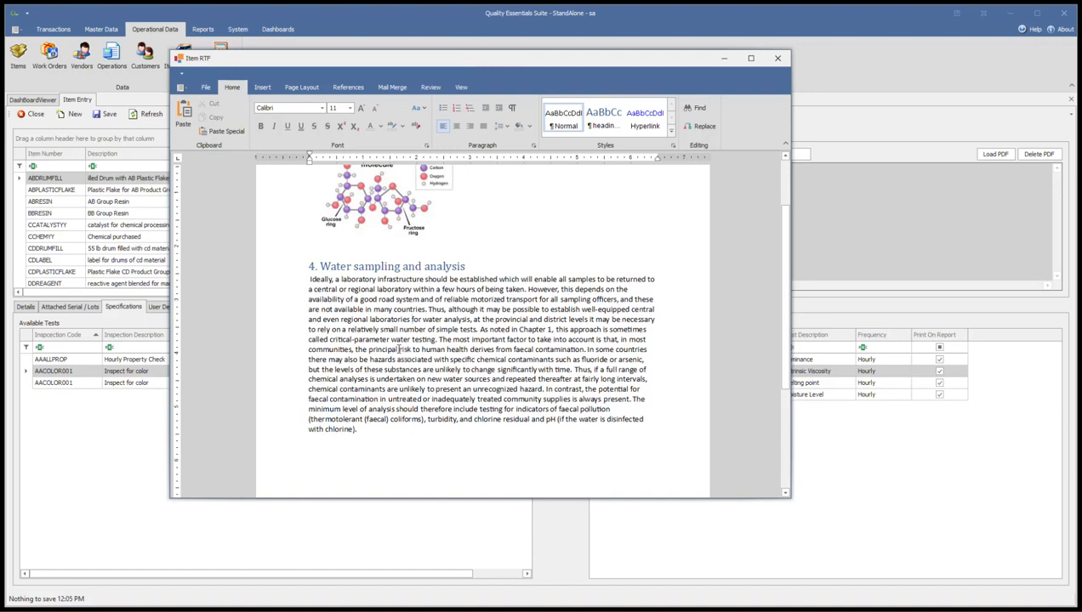
scroll(398, 348, "up", 1)
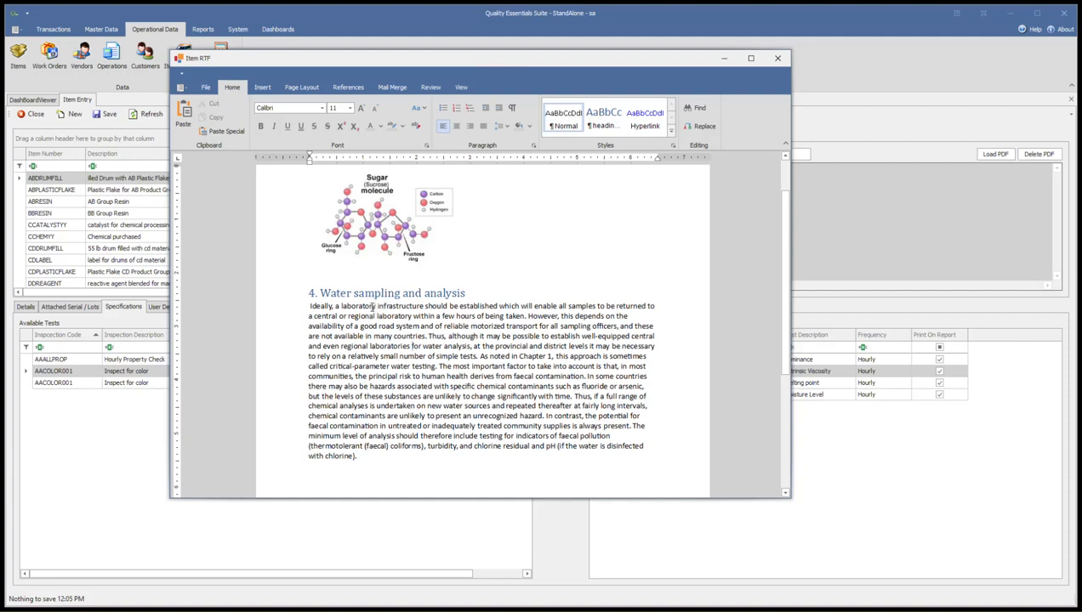
scroll(371, 308, "down", 5)
scroll(354, 324, "up", 6)
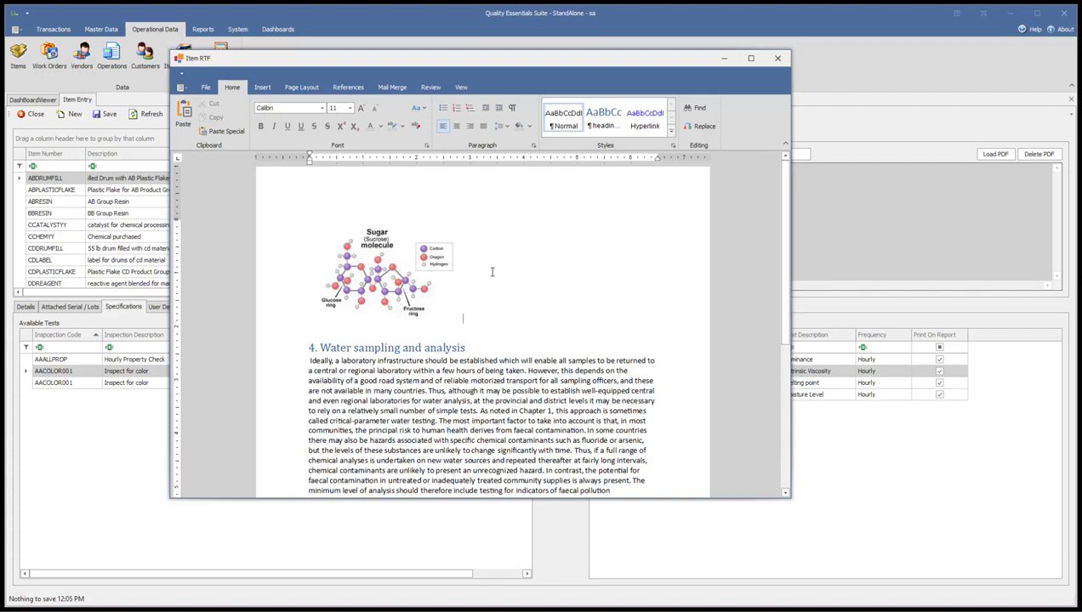
left_click(368, 293)
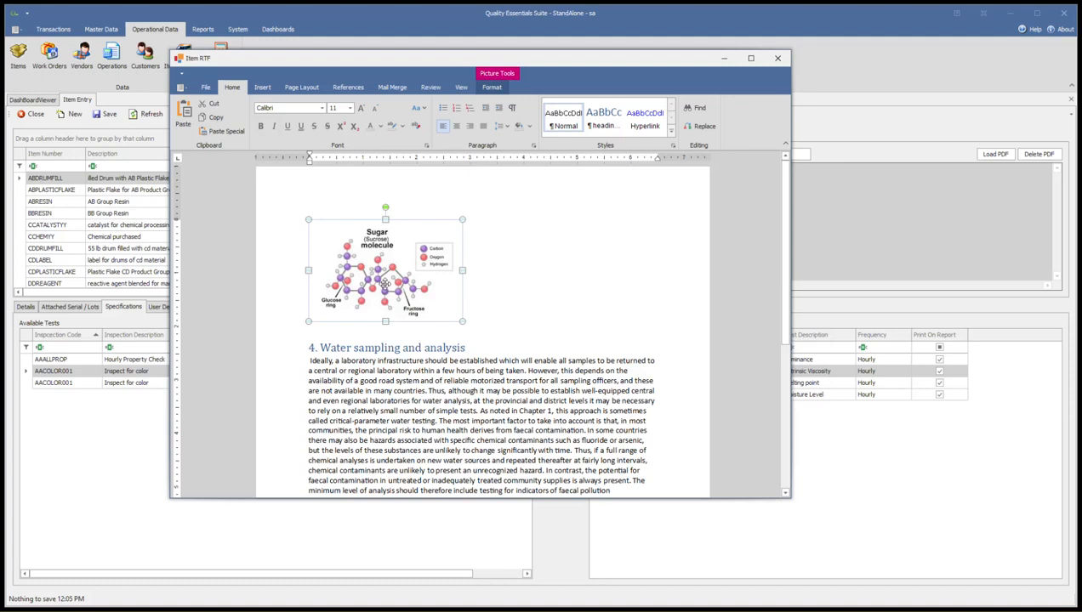
left_click(490, 268)
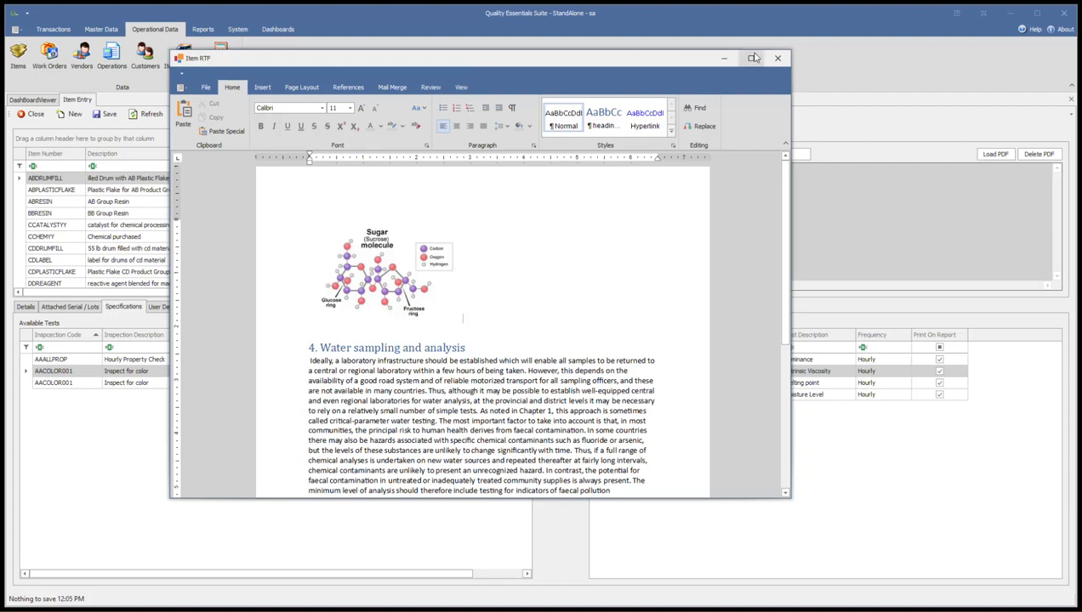
scroll(463, 362, "down", 3)
scroll(462, 362, "up", 3)
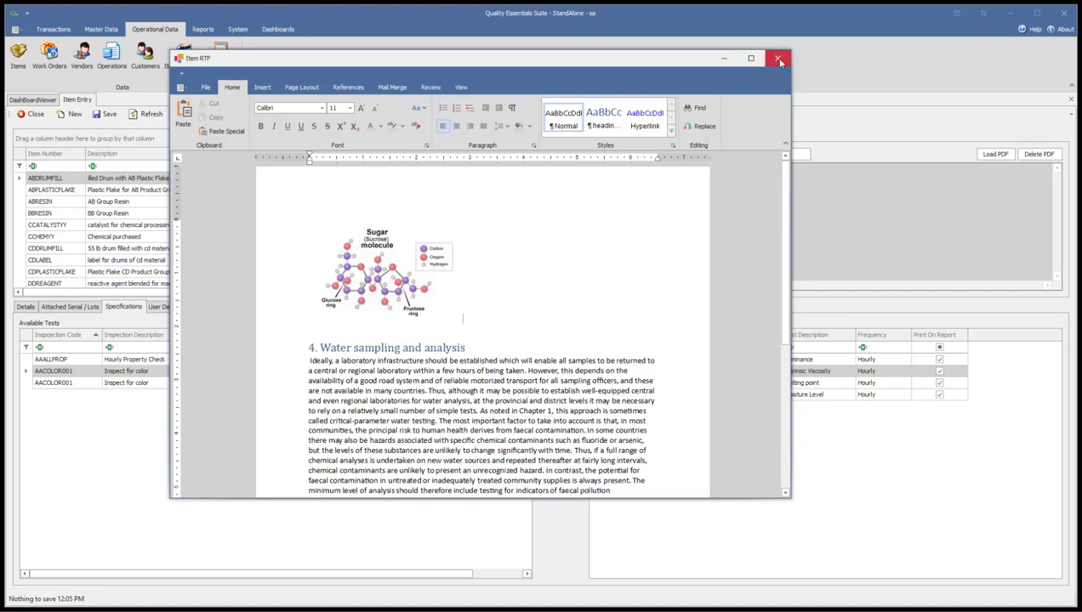
Close the RTF document, accept inserting its changes into the ABDRUMFILL record, and save the item.
left_click(777, 59)
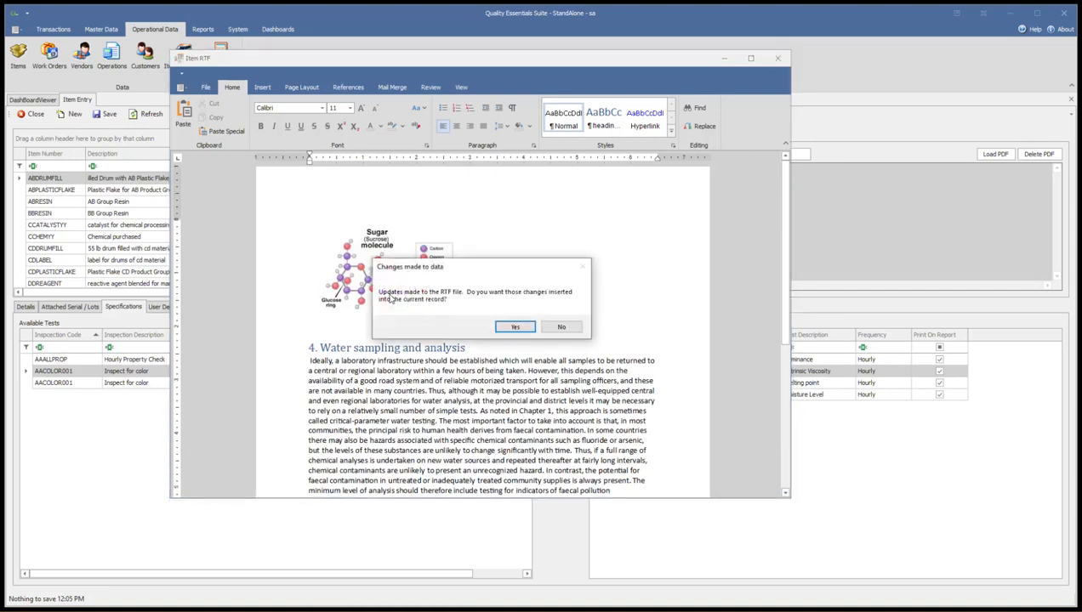
left_click(515, 328)
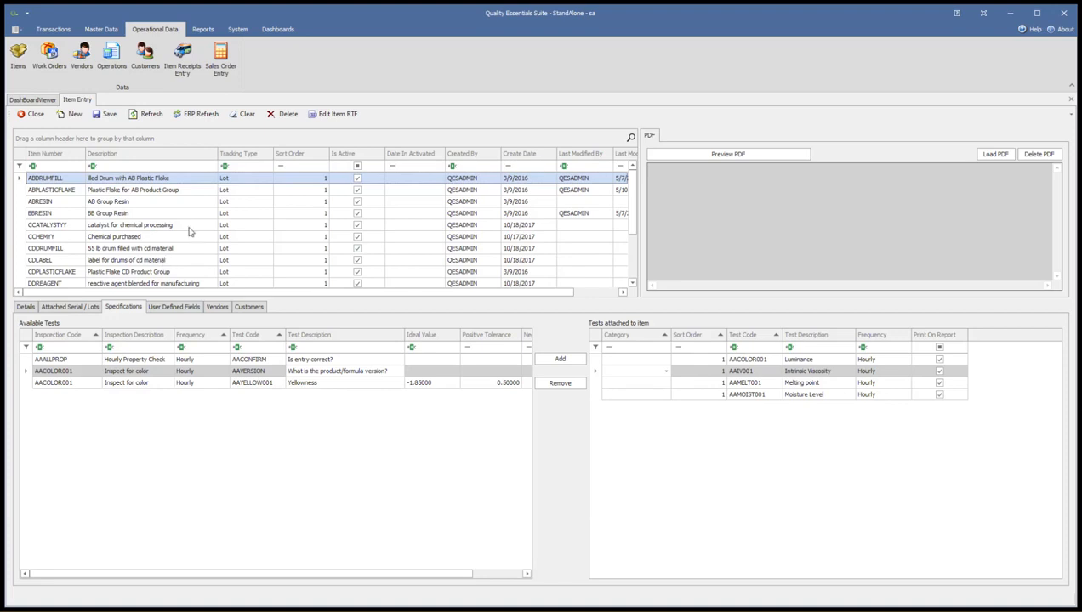
left_click(103, 117)
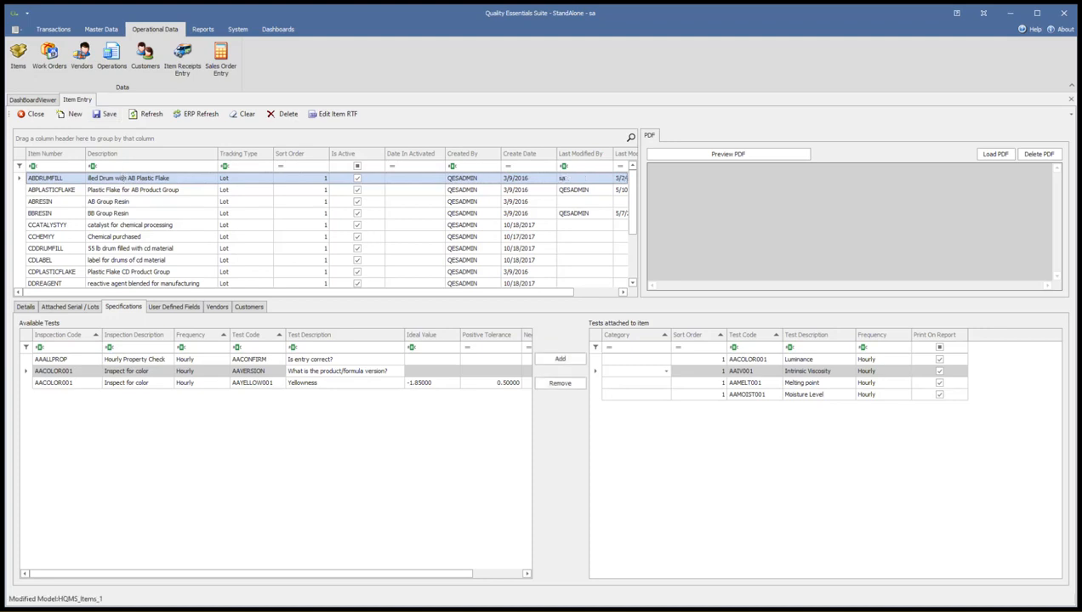
Create a new stored report named "Item Spect RTF Test" with the description "This shows the RTF field".
key("alt+Tab")
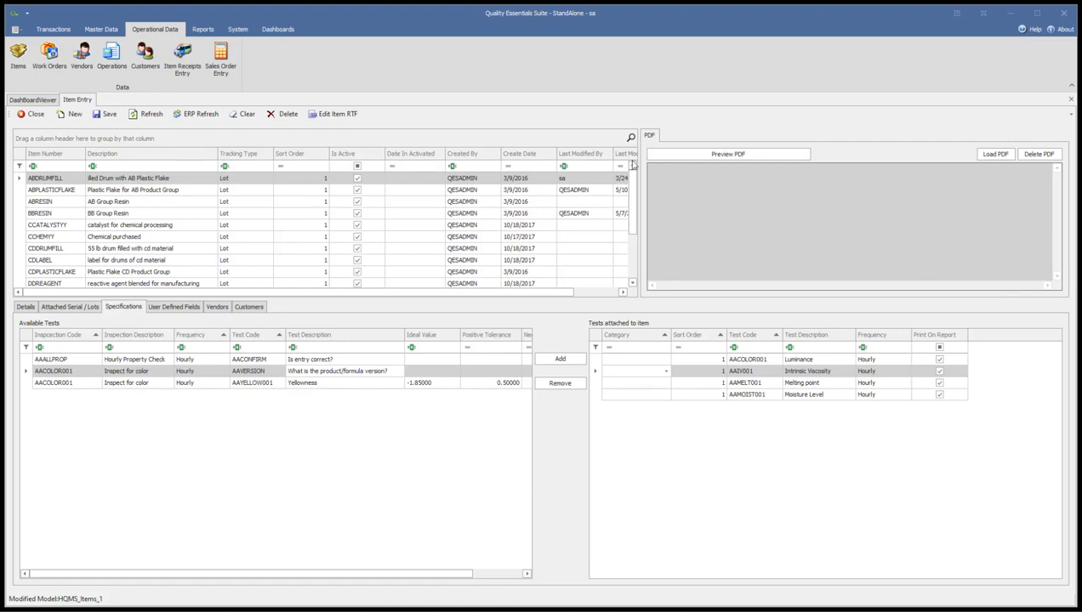
left_click(203, 30)
left_click(580, 67)
left_click(59, 116)
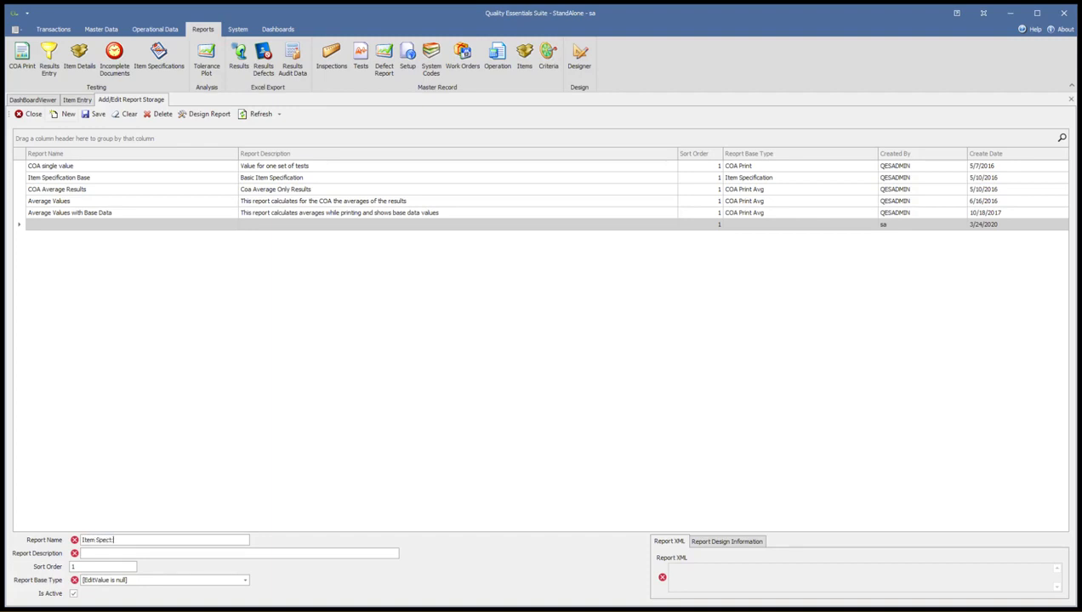
key("Tab")
type("Th")
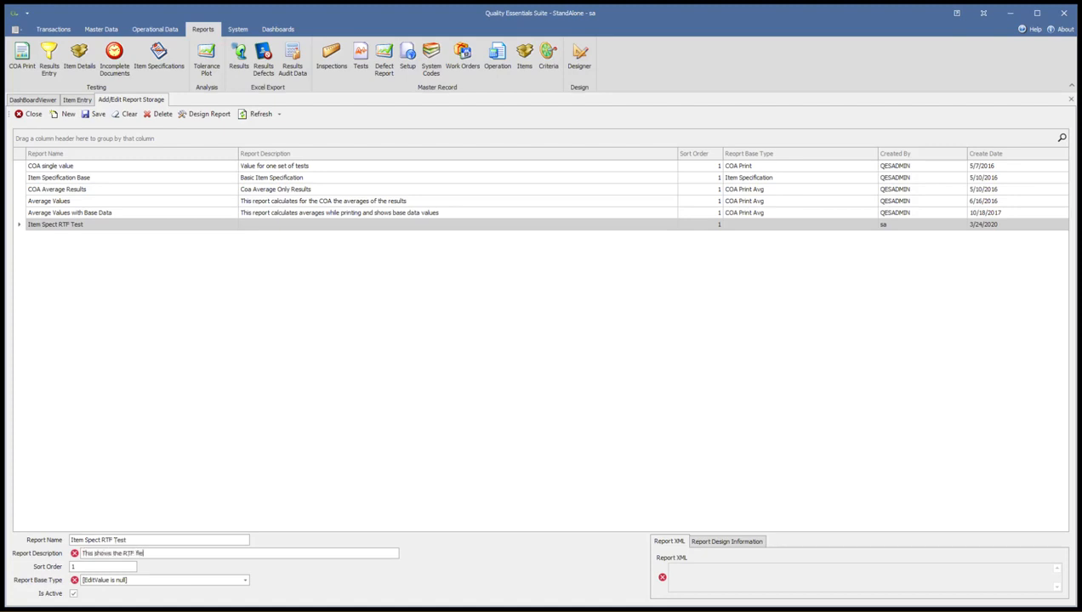
key("Tab")
key("Tab")
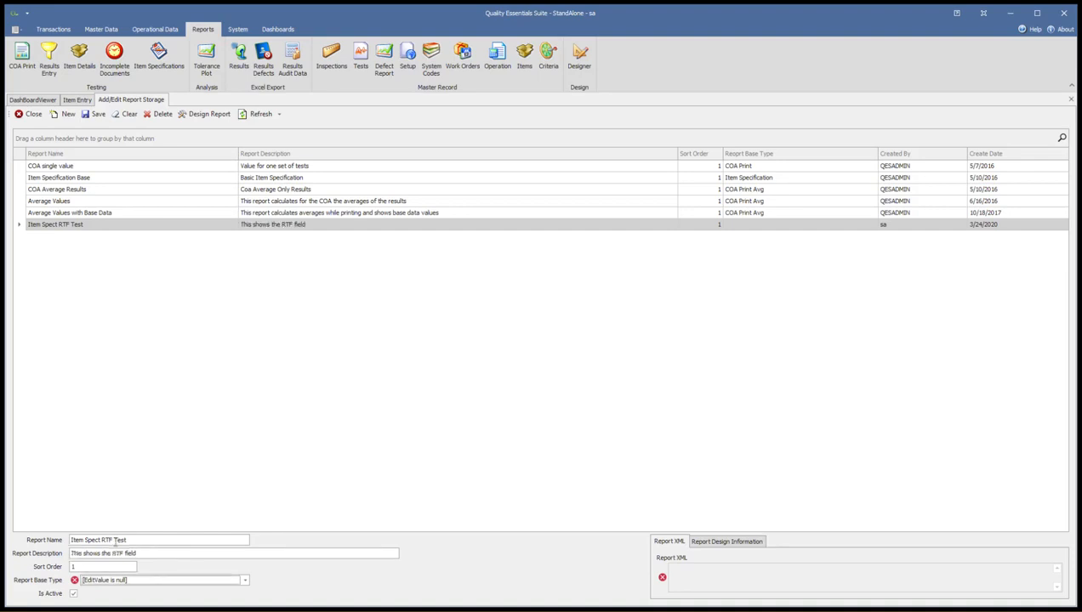
Set the new report's base type to Item Specification and open its layout for design.
type("Item Specification")
left_click(246, 582)
left_click(113, 426)
left_click(209, 114)
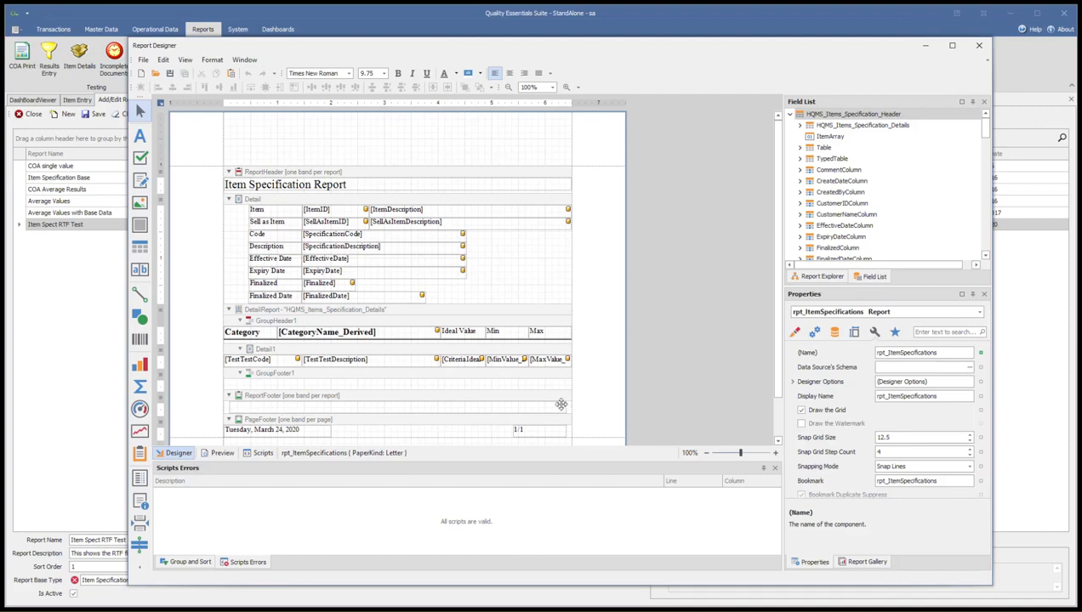
Enable Can Shrink on the rich text control in the report footer and locate the ItemRTF1 field in the data source.
left_click(535, 405)
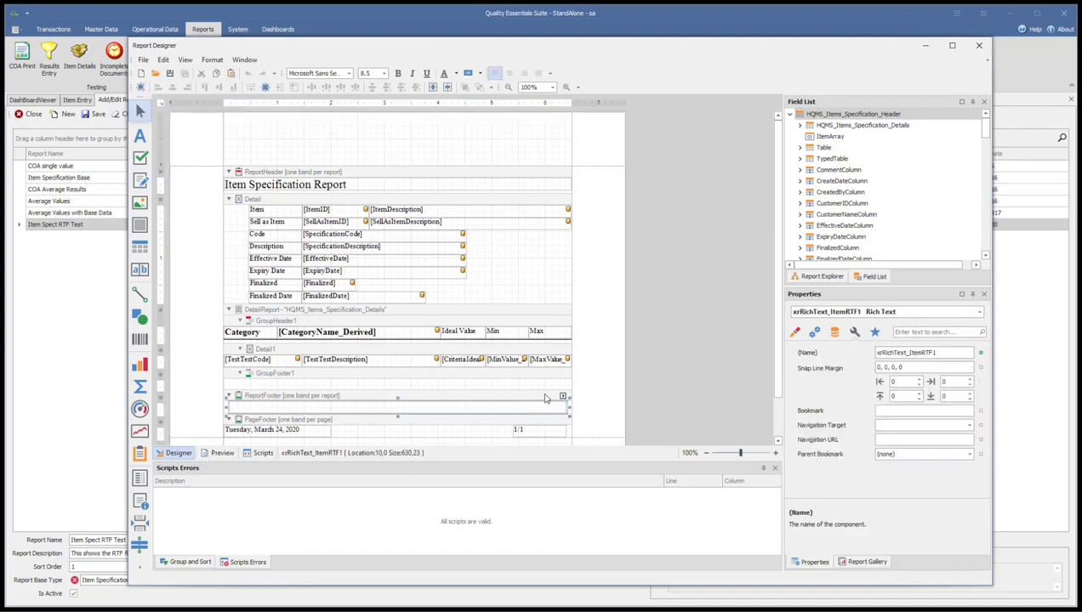
left_click(815, 333)
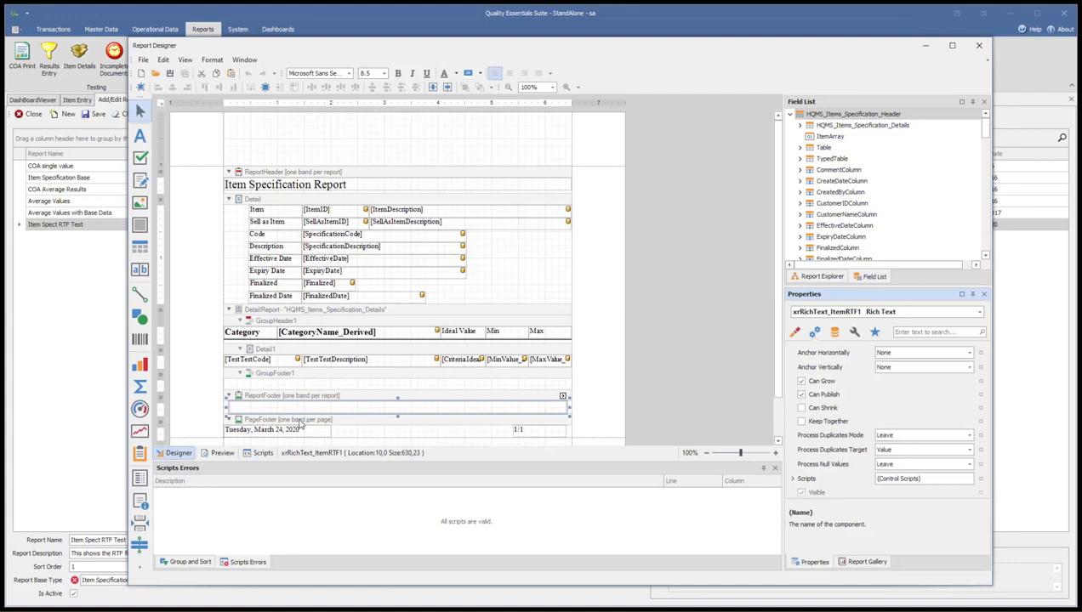
left_click(810, 408)
left_click(802, 409)
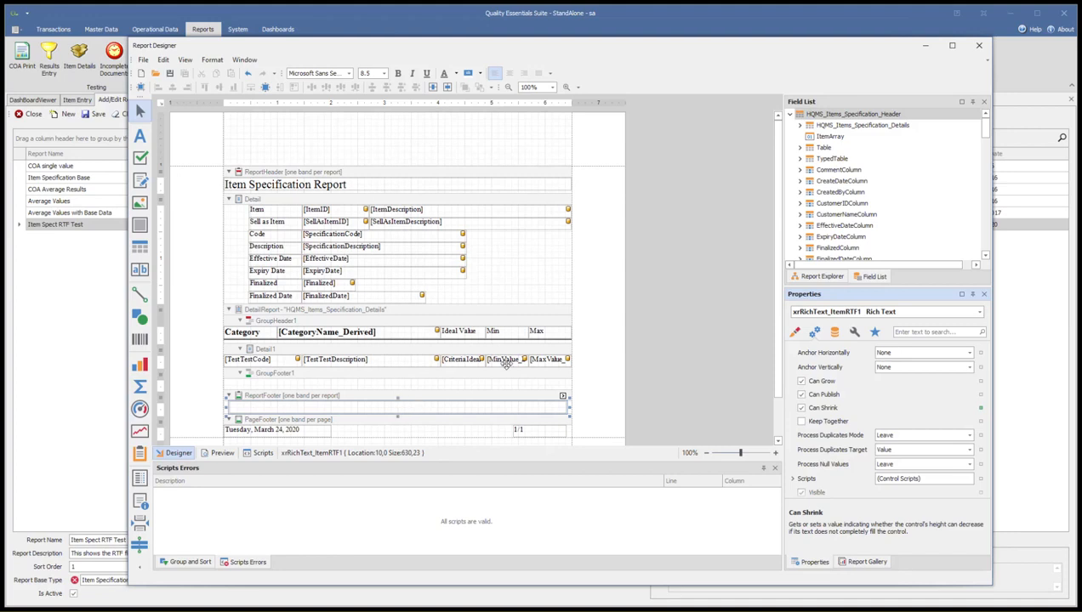
scroll(859, 180, "down", 10)
scroll(859, 184, "down", 8)
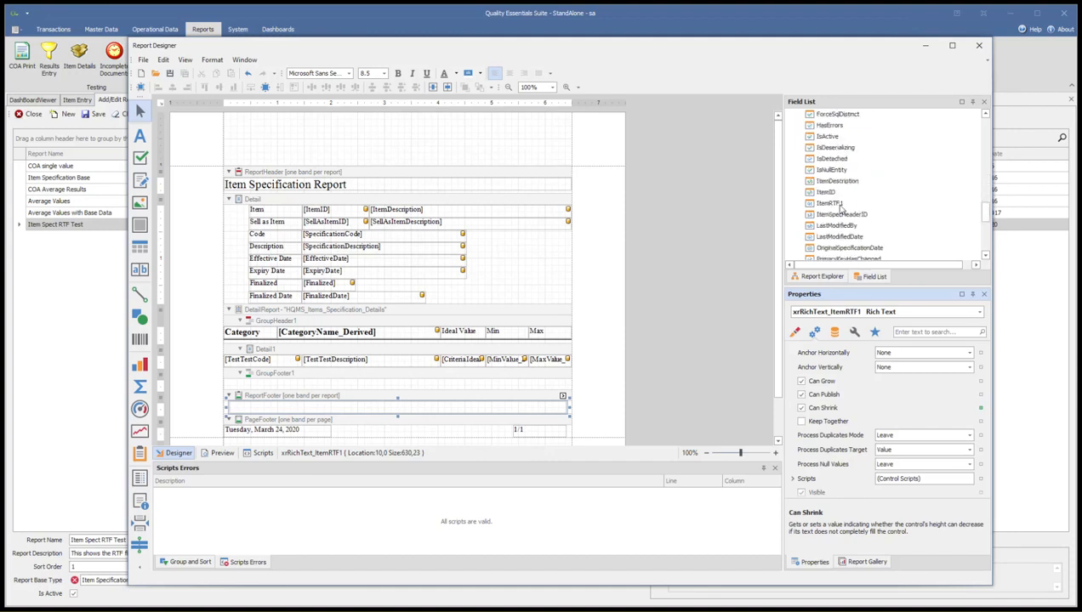
left_click(837, 205)
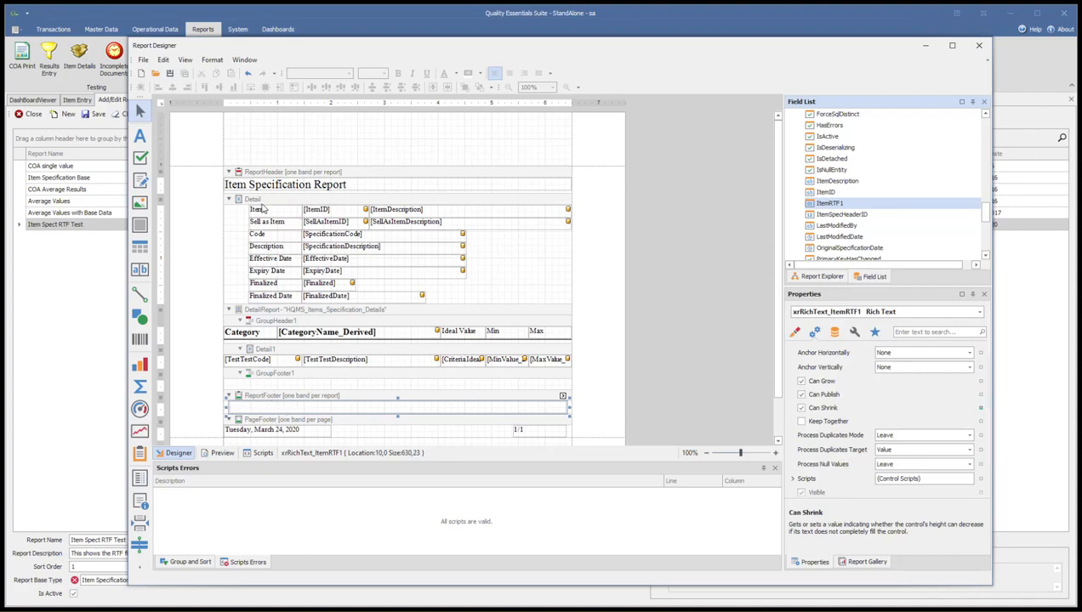
Move the rich text control from the report footer to below the report header title, widen it to 650, and fit the header height.
left_click(259, 197)
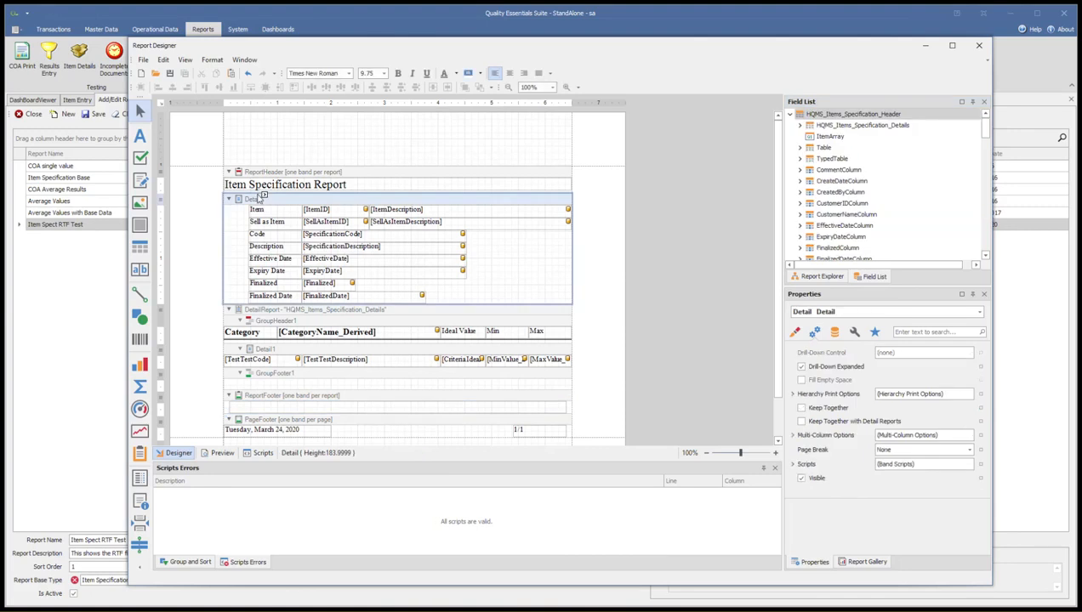
left_click_drag(299, 195, 299, 225)
left_click_drag(271, 434, 266, 199)
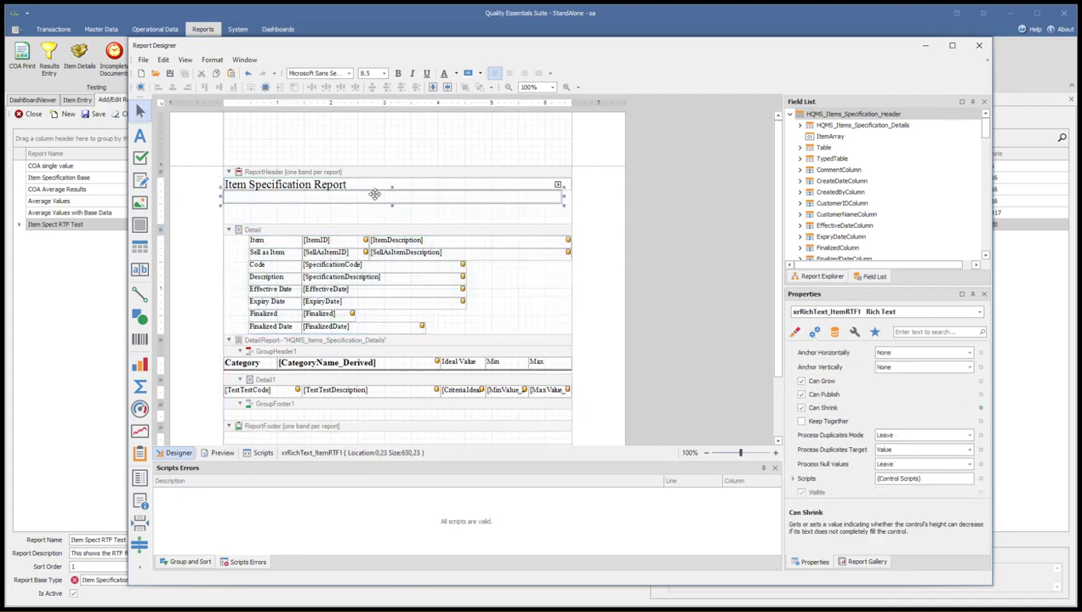
left_click_drag(563, 197, 575, 196)
left_click_drag(382, 218, 385, 203)
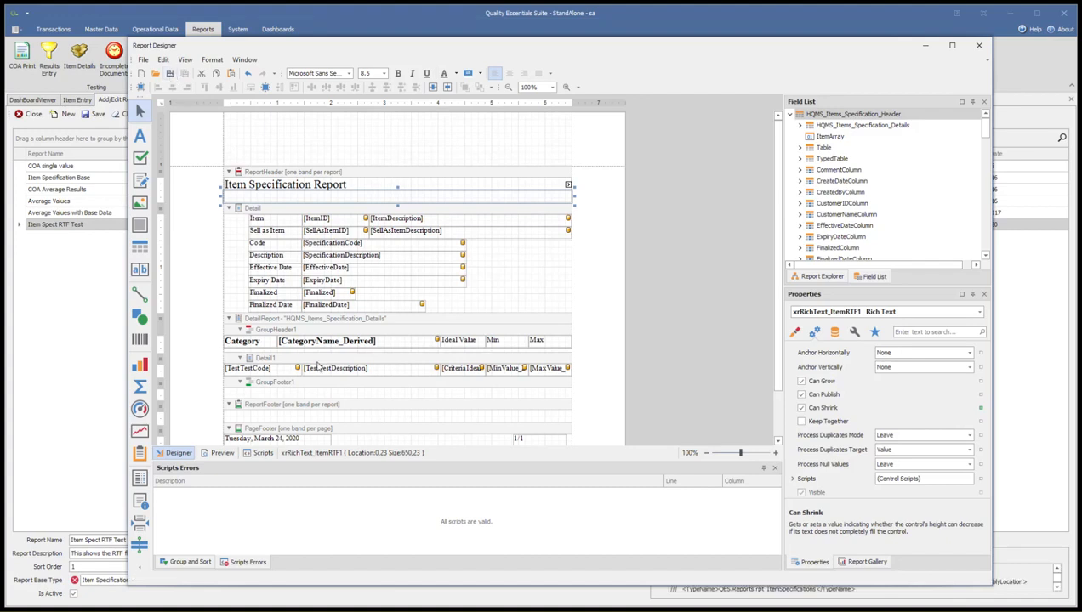
Close the report design and save the "Item Spect RTF Test" stored report.
left_click(977, 46)
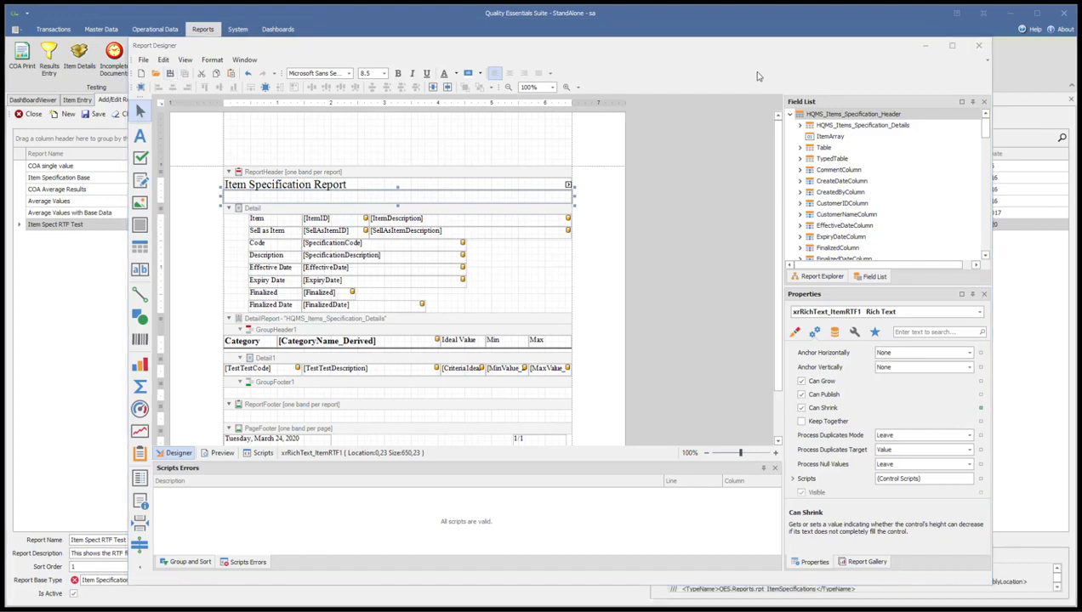
left_click(90, 114)
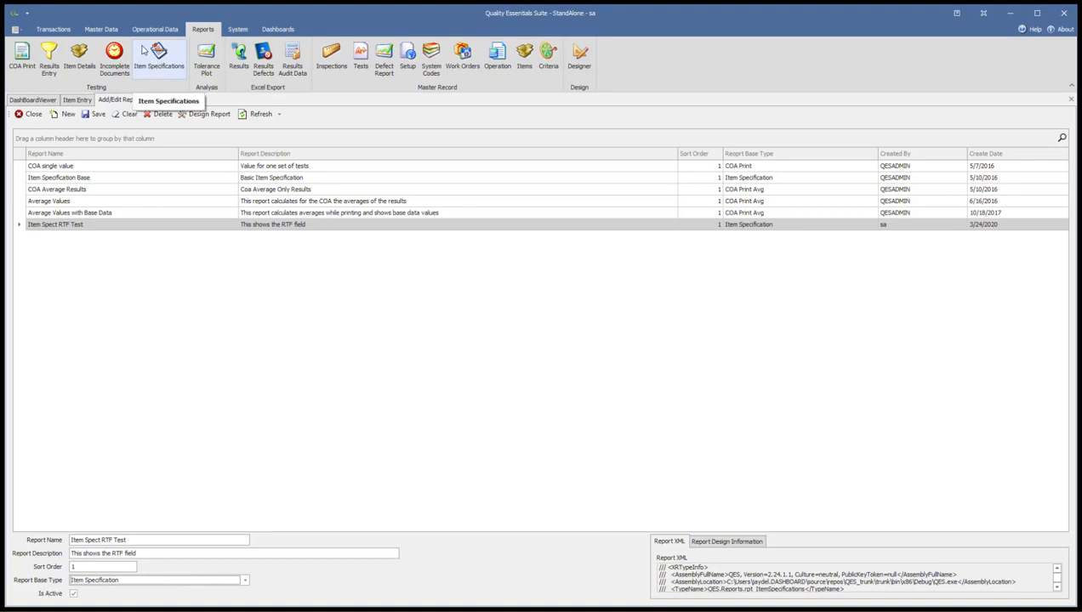
Create a new item specification with the code ABDRUMFILLV1_AACUST for the customer All AA Casting.
left_click(160, 67)
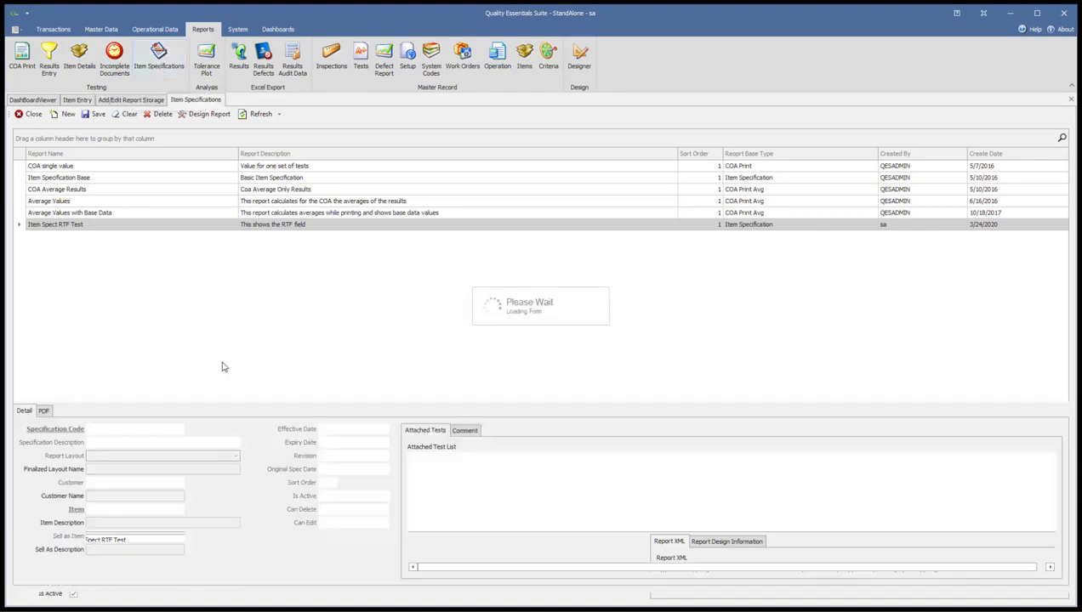
left_click(70, 116)
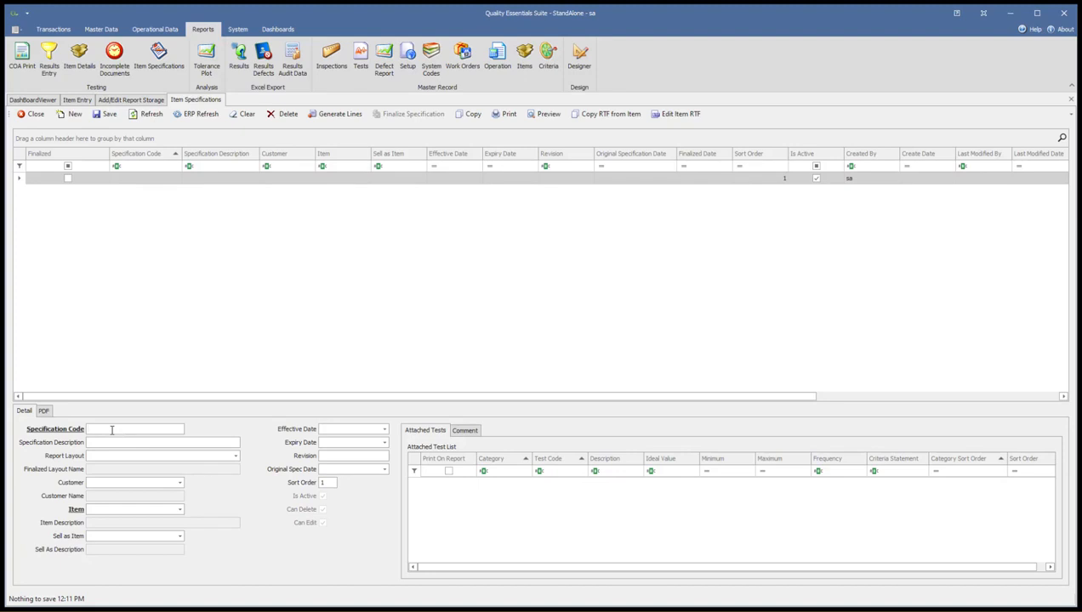
left_click(112, 431)
type("ABDRU")
left_click(180, 483)
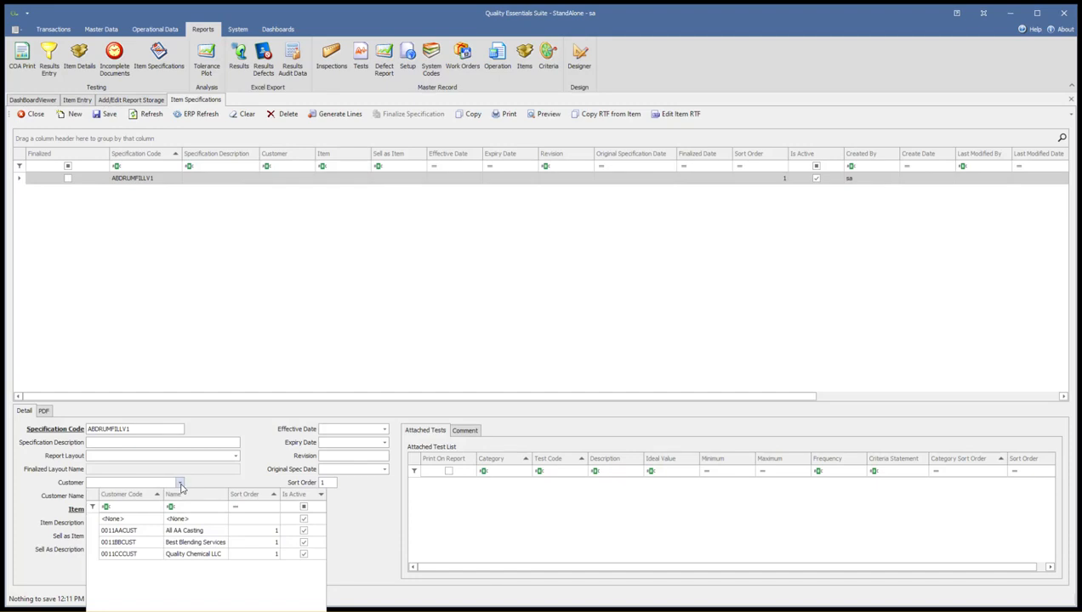
left_click(141, 531)
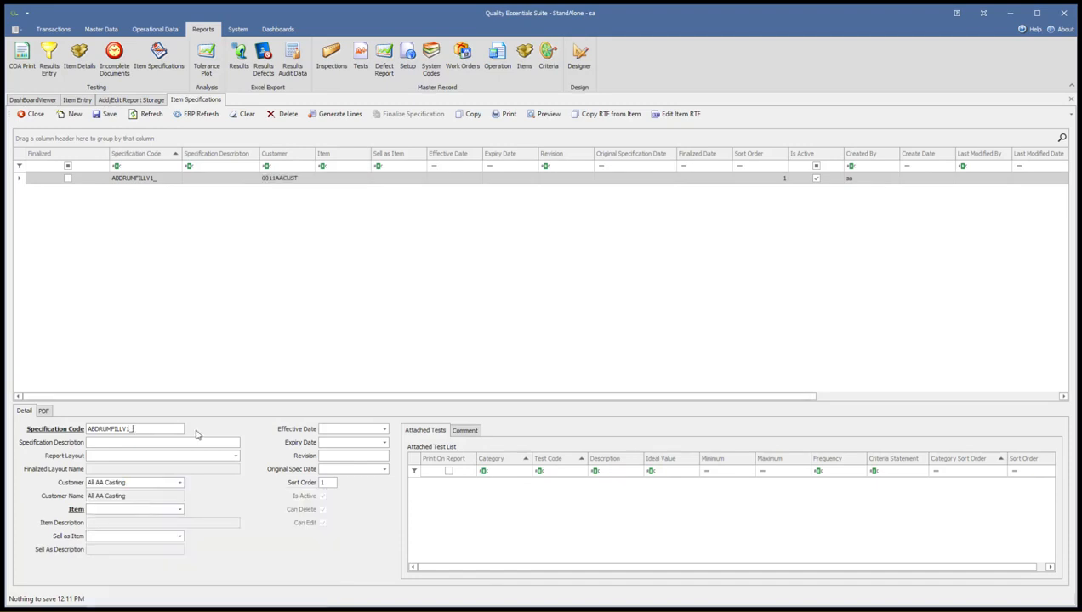
type("CUS")
Give the specification the description "Showing RTF addition" and the report layout Item Spect RTF Test.
type("Showing ")
type("RTF addition")
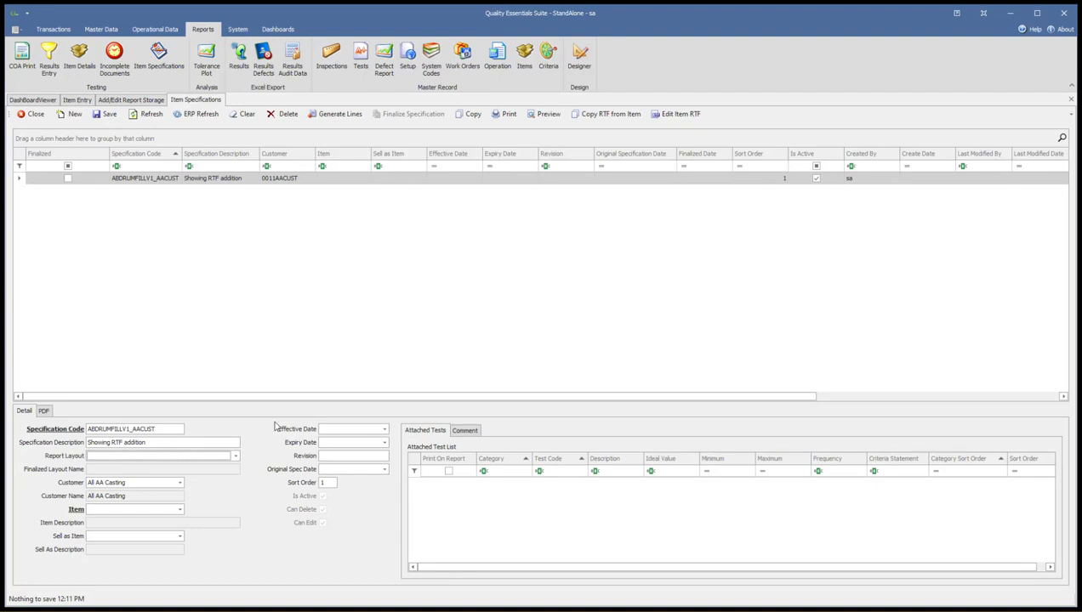
left_click(236, 456)
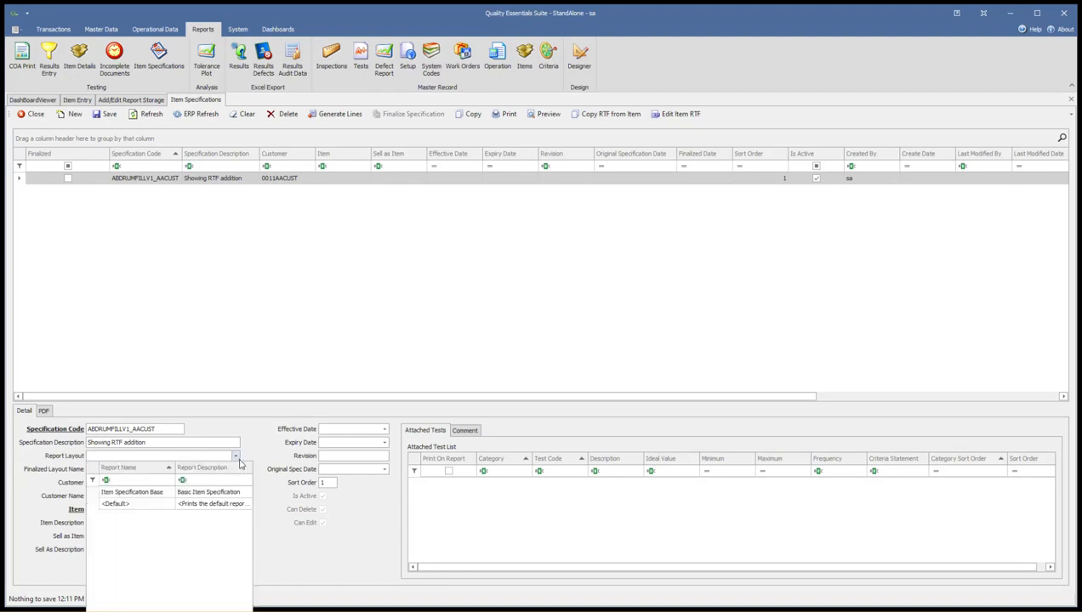
left_click(230, 435)
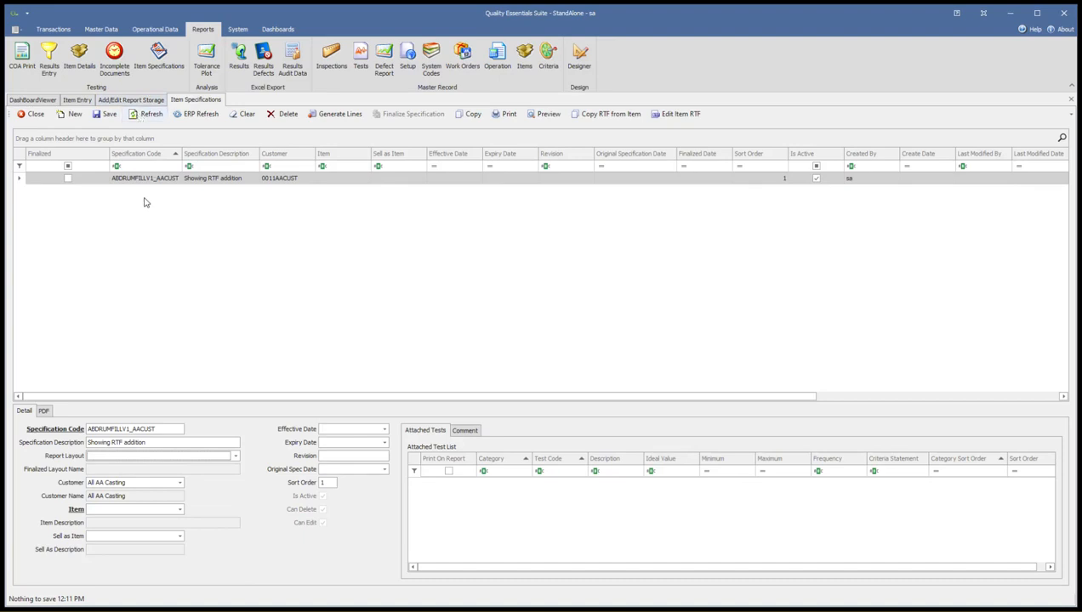
left_click(235, 457)
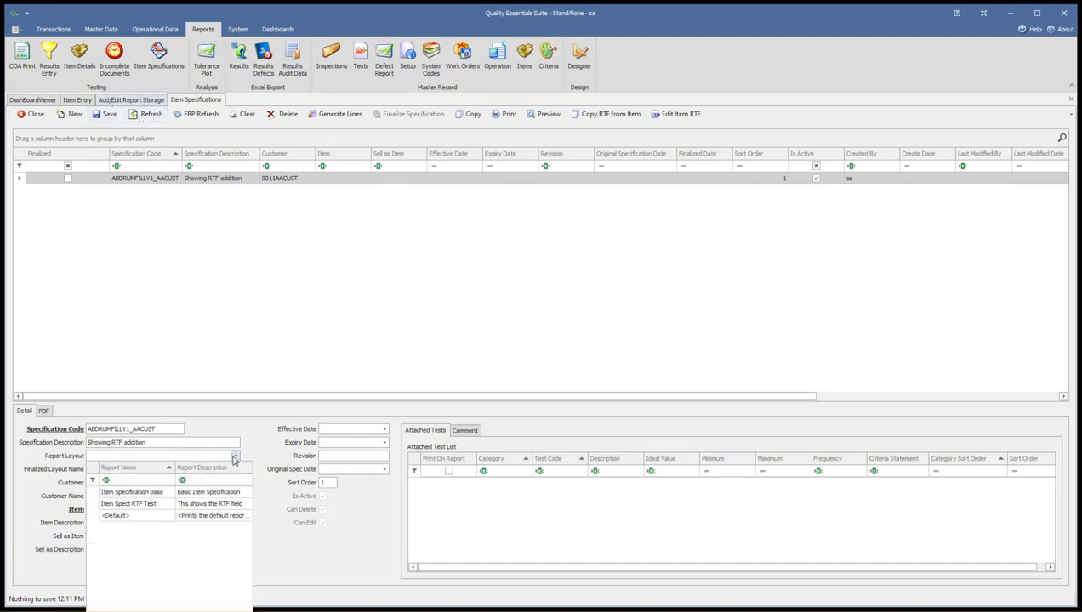
left_click(148, 504)
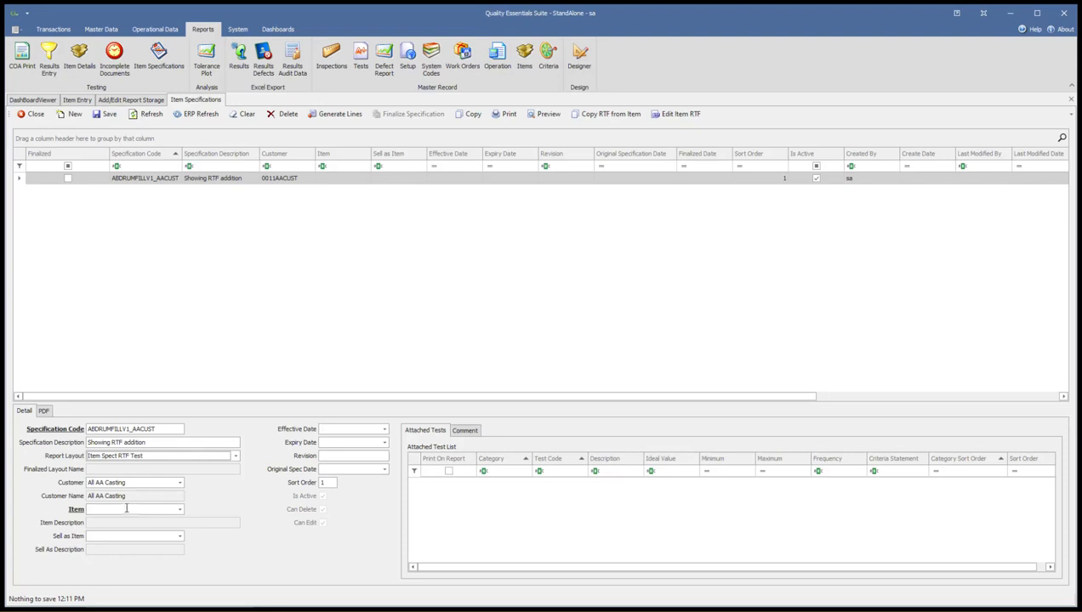
Assign item ABDRUMFILL to the specification and save it.
left_click(181, 510)
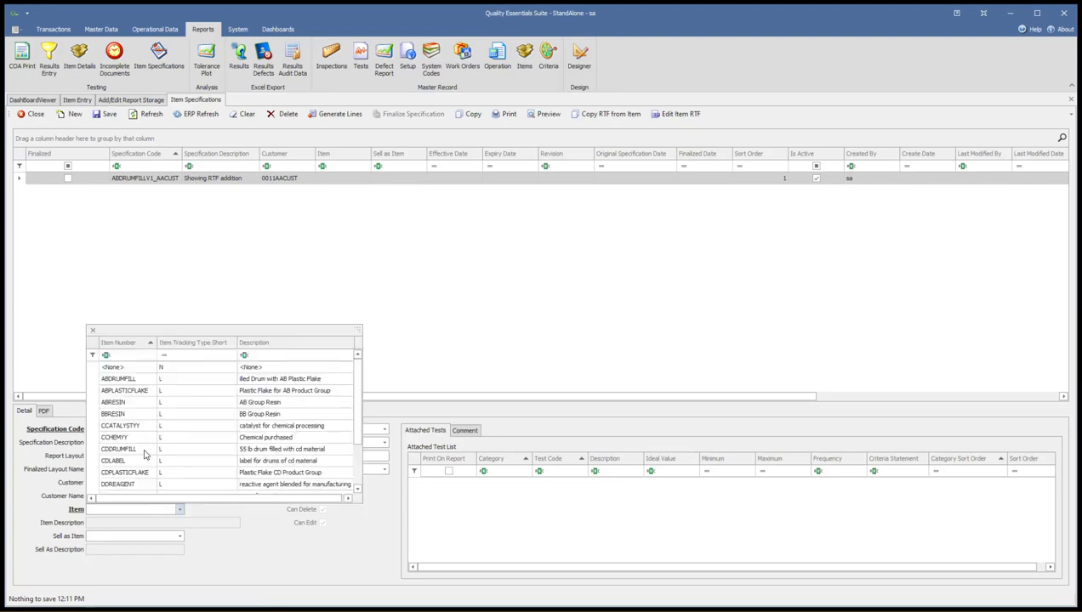
left_click(129, 378)
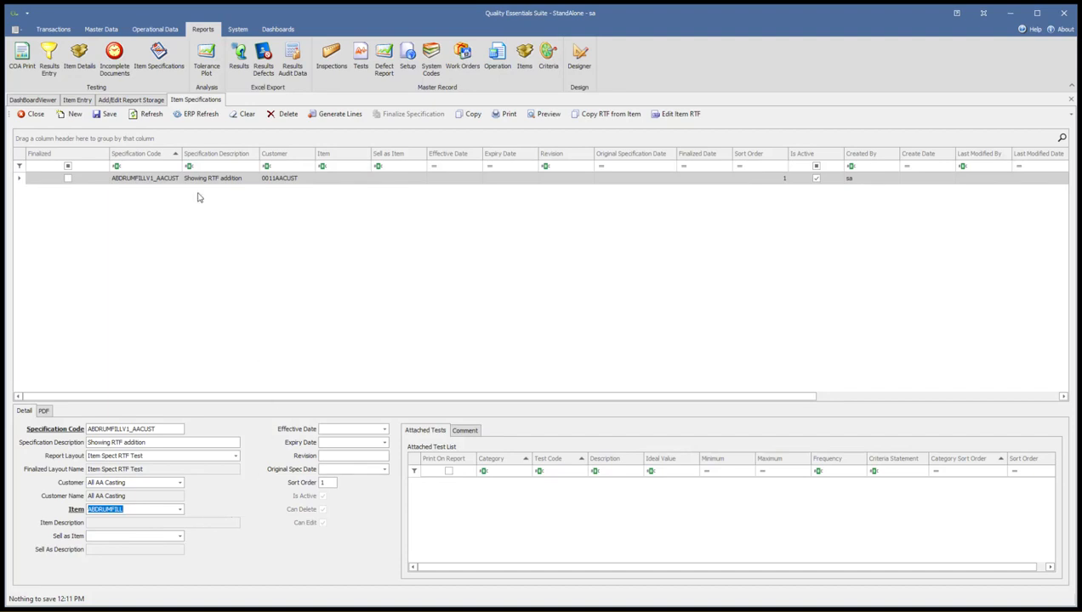
left_click(108, 117)
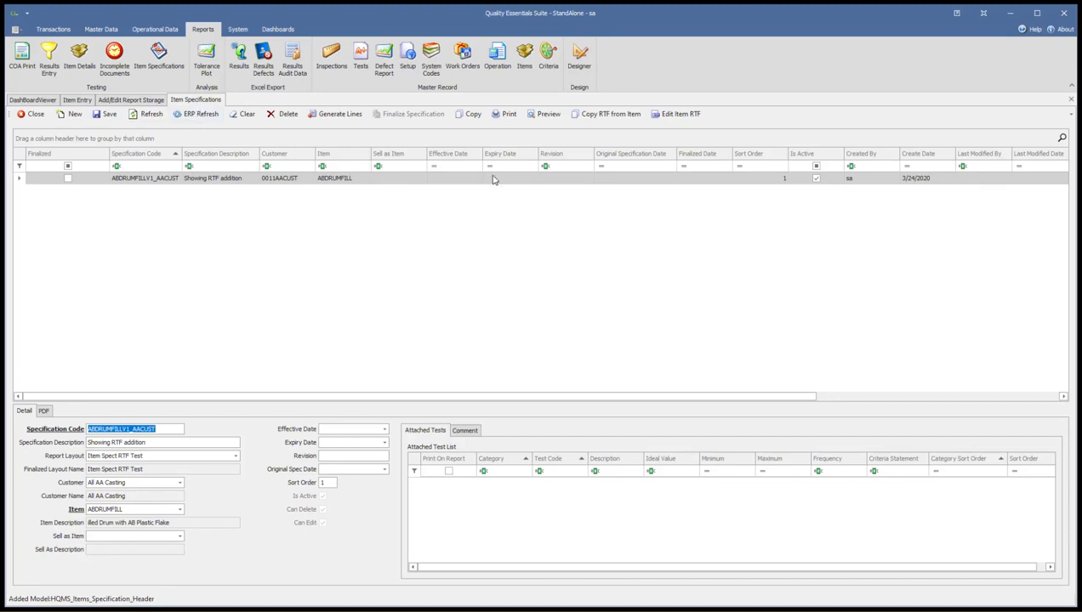
Copy the item's RTF into the specification and save the record.
left_click(606, 114)
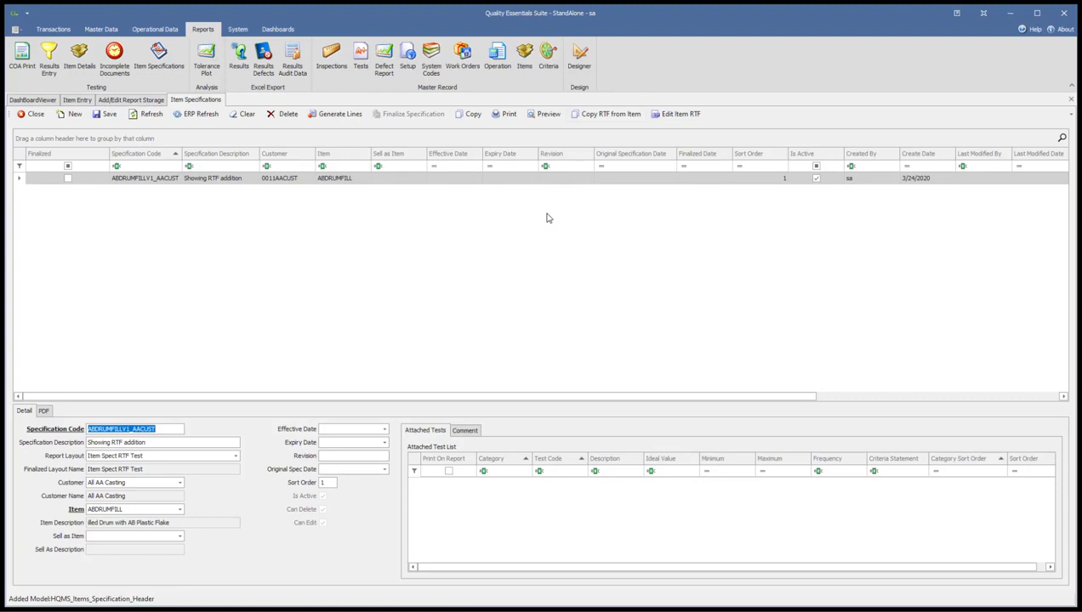
left_click(108, 114)
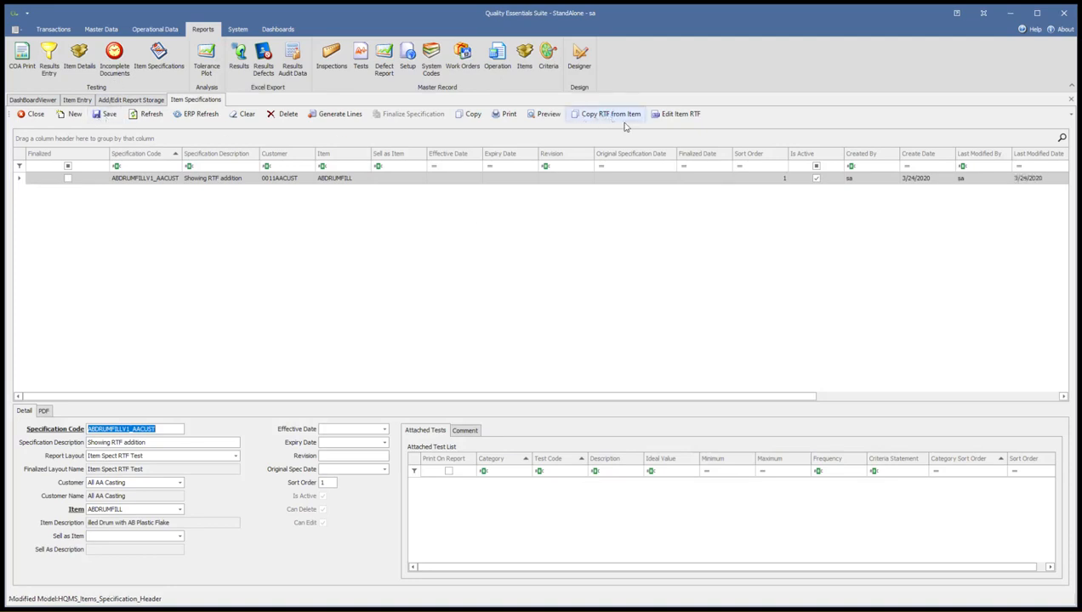
Open the specification's RTF document and add the line "Customer AA Casting specifc testing requirements" above the picture.
left_click(674, 116)
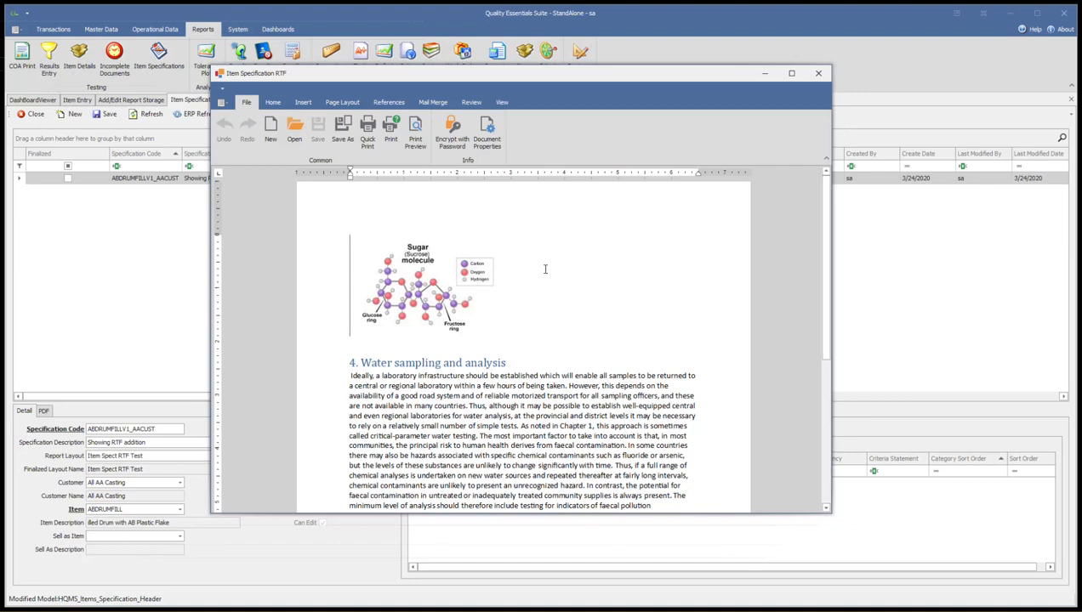
key("Return")
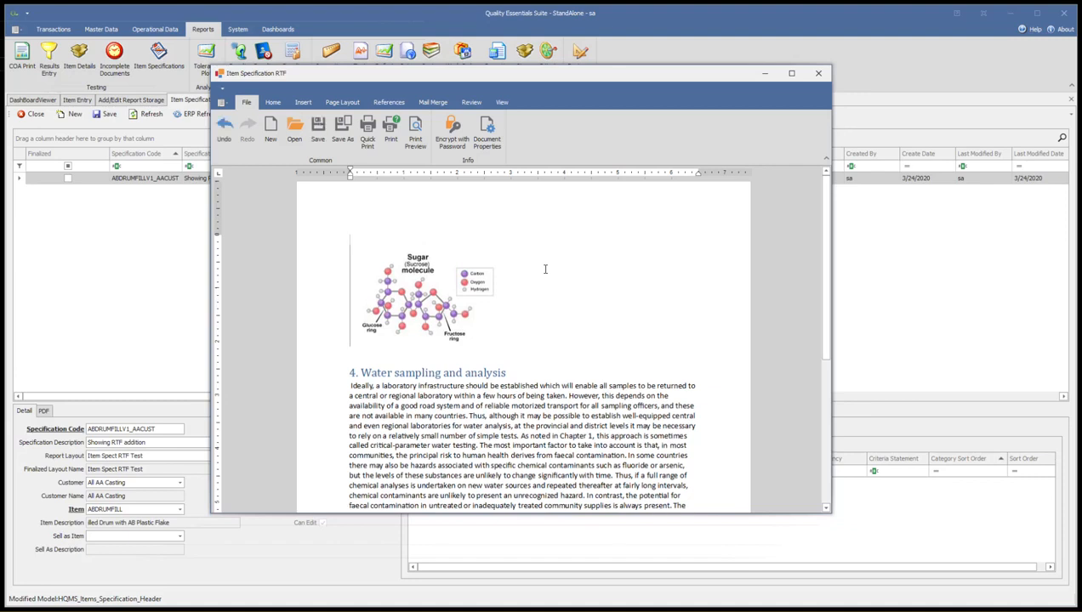
type("CU")
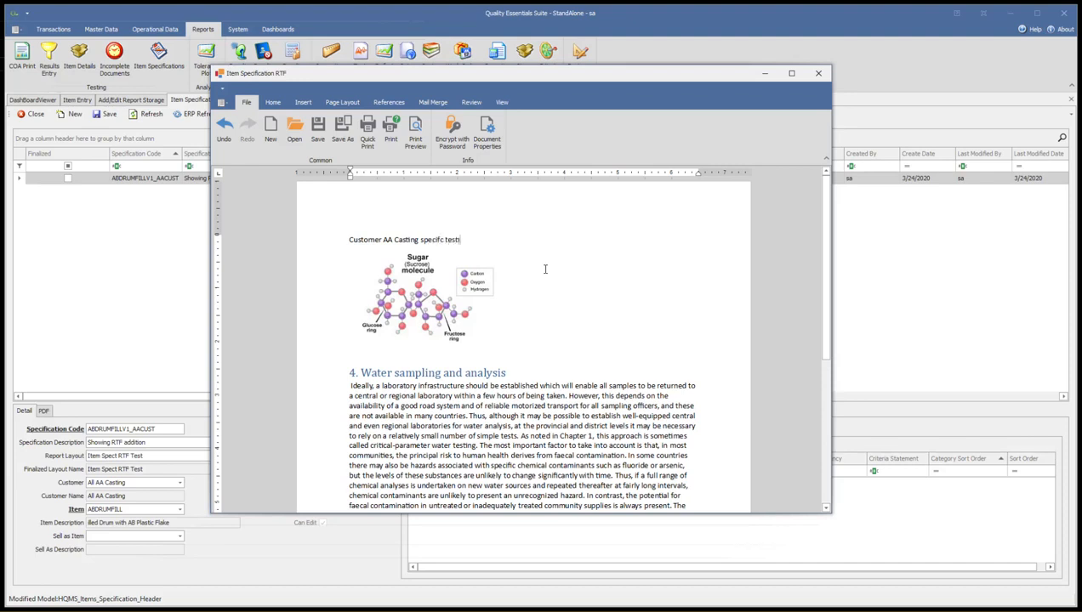
type("ments")
key("Return")
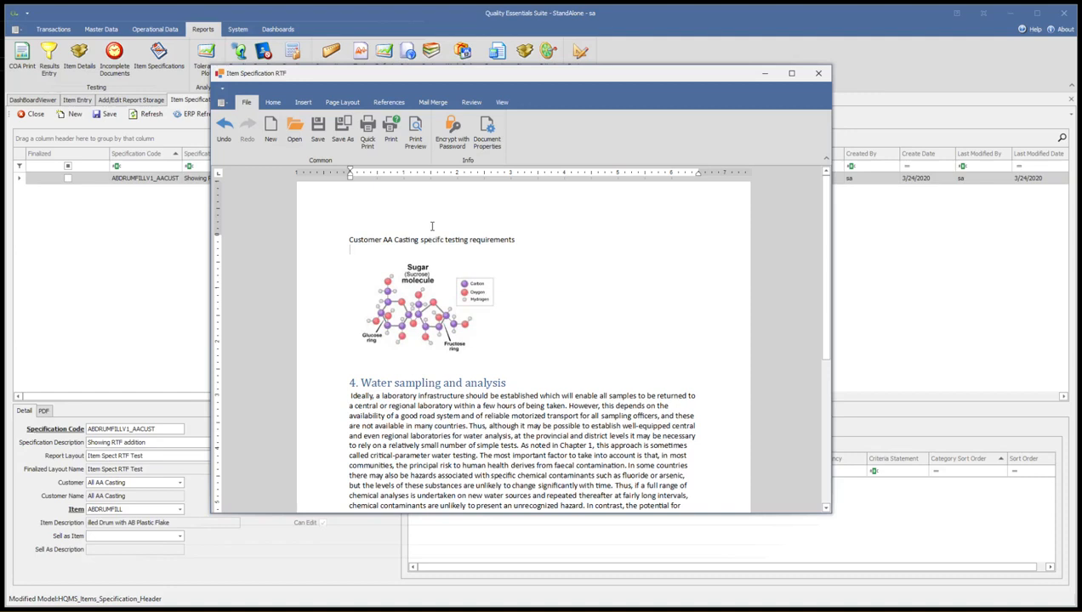
Close the specification's RTF document and accept inserting its changes into the current record.
left_click_drag(340, 76, 393, 61)
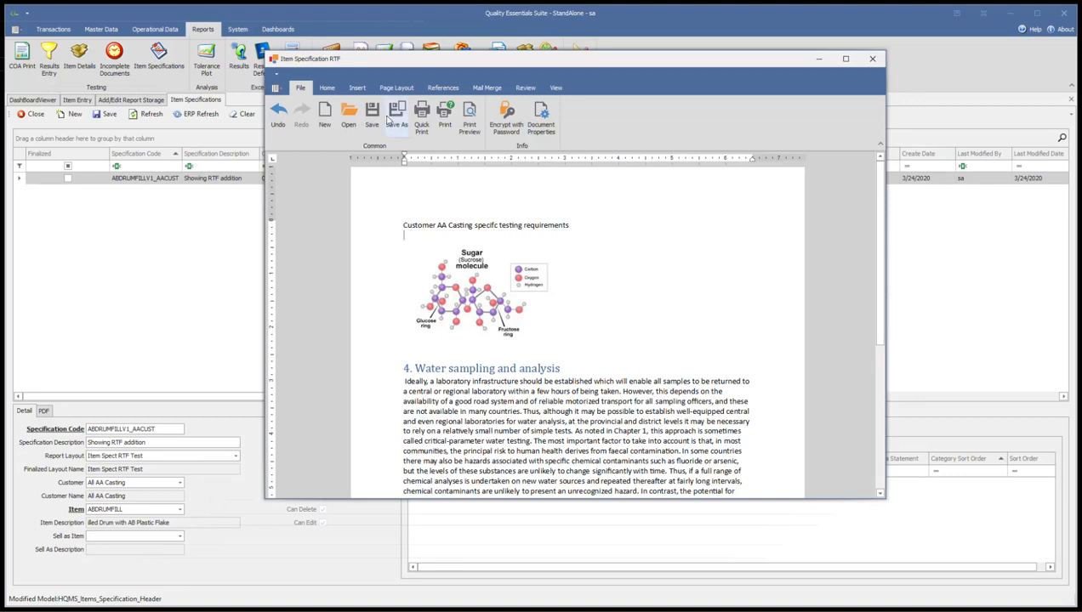
left_click(873, 63)
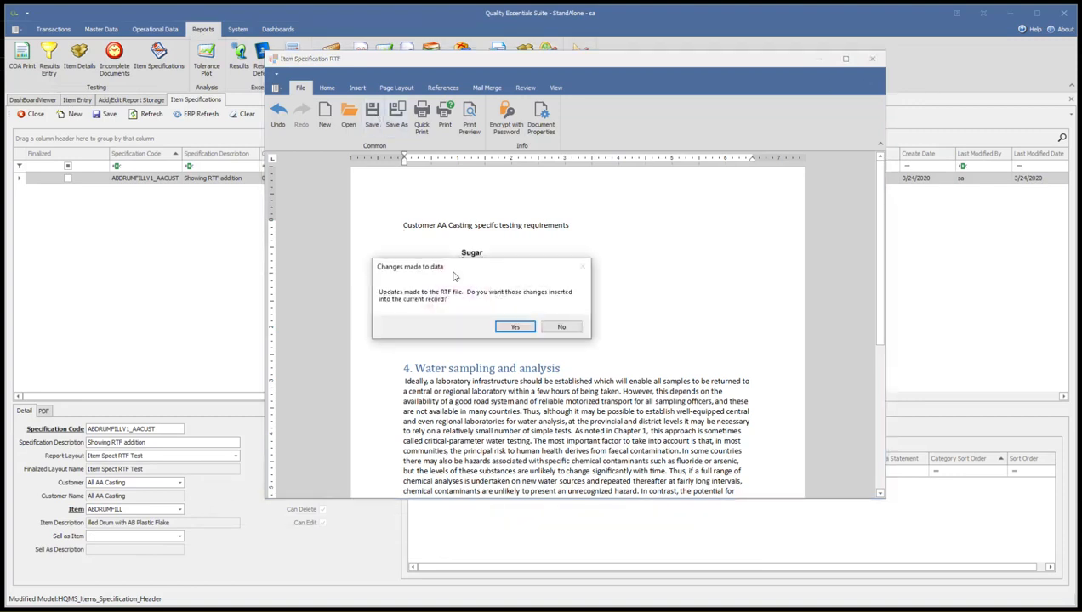
left_click(515, 328)
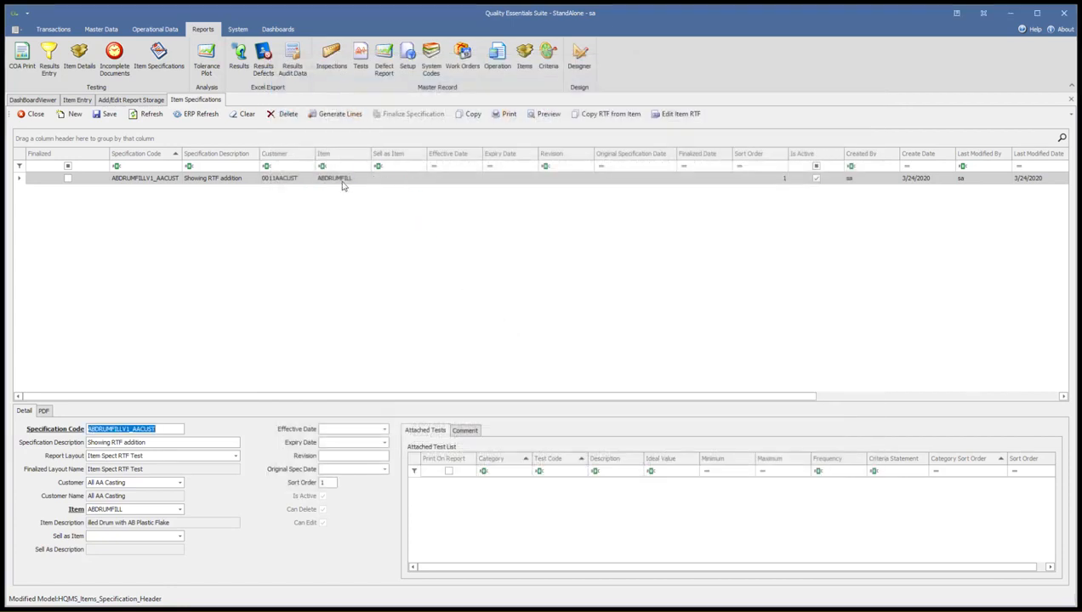
Generate the specification's test lines and preview its report, examining the RTF content and the test values on both pages.
left_click(332, 118)
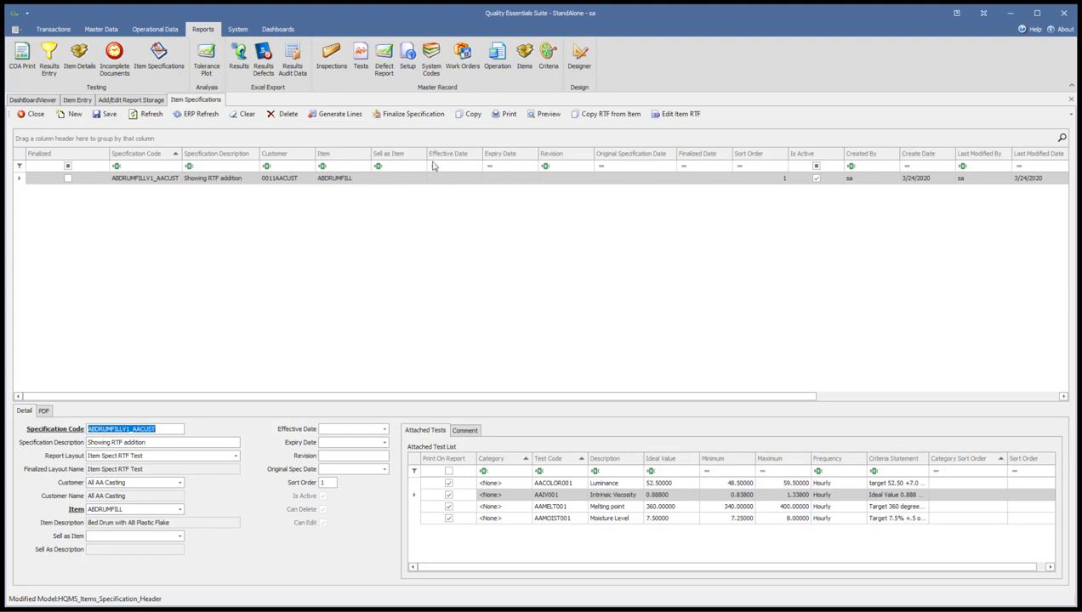
left_click(549, 116)
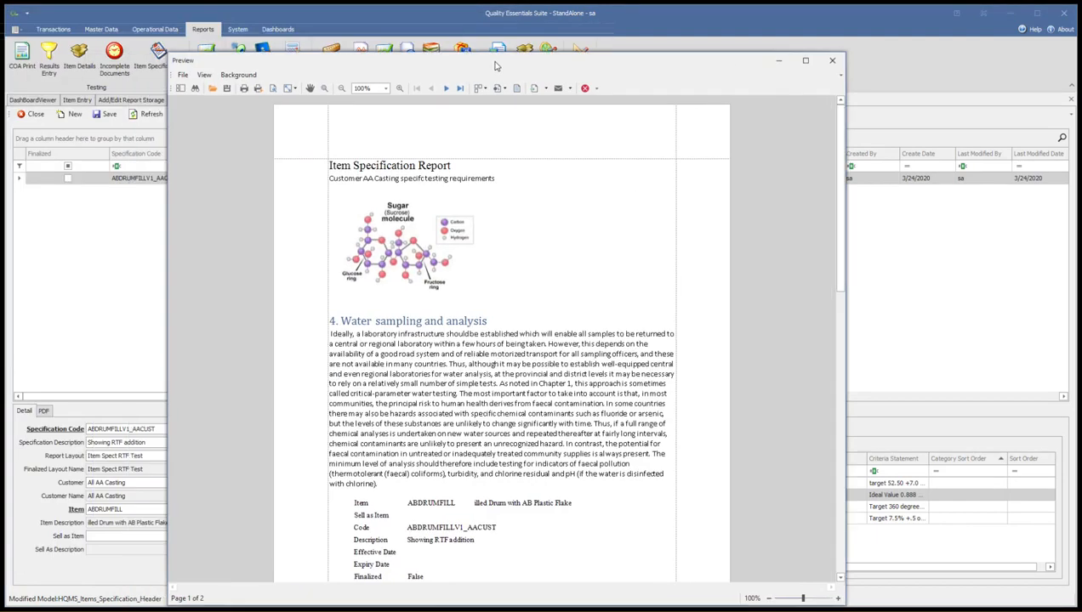
left_click_drag(496, 65, 524, 56)
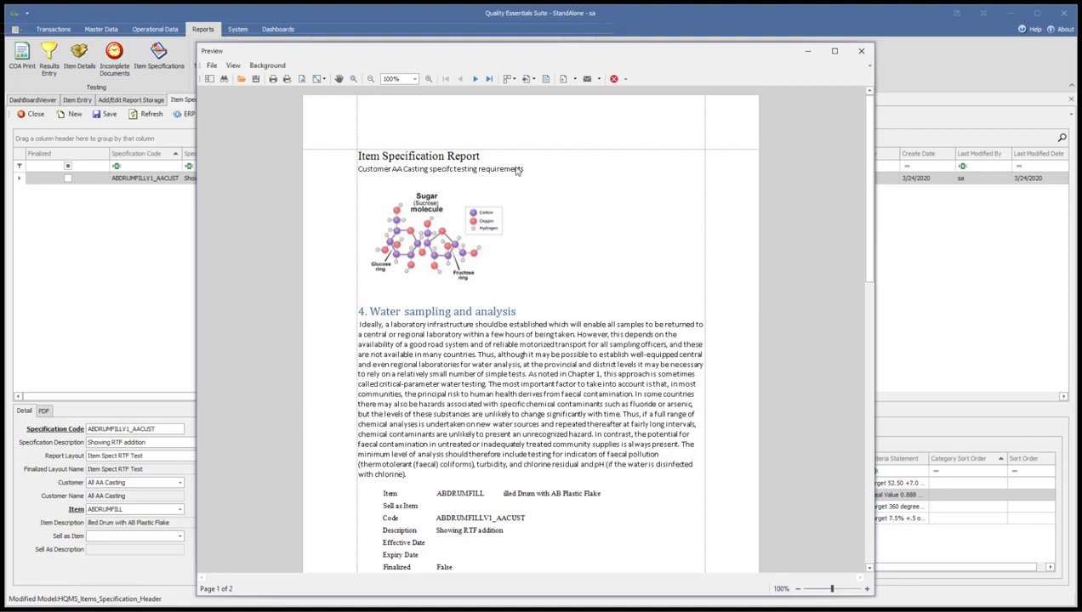
left_click(400, 174)
left_click(392, 176)
scroll(467, 337, "down", 3)
scroll(467, 338, "down", 1)
scroll(463, 289, "down", 3)
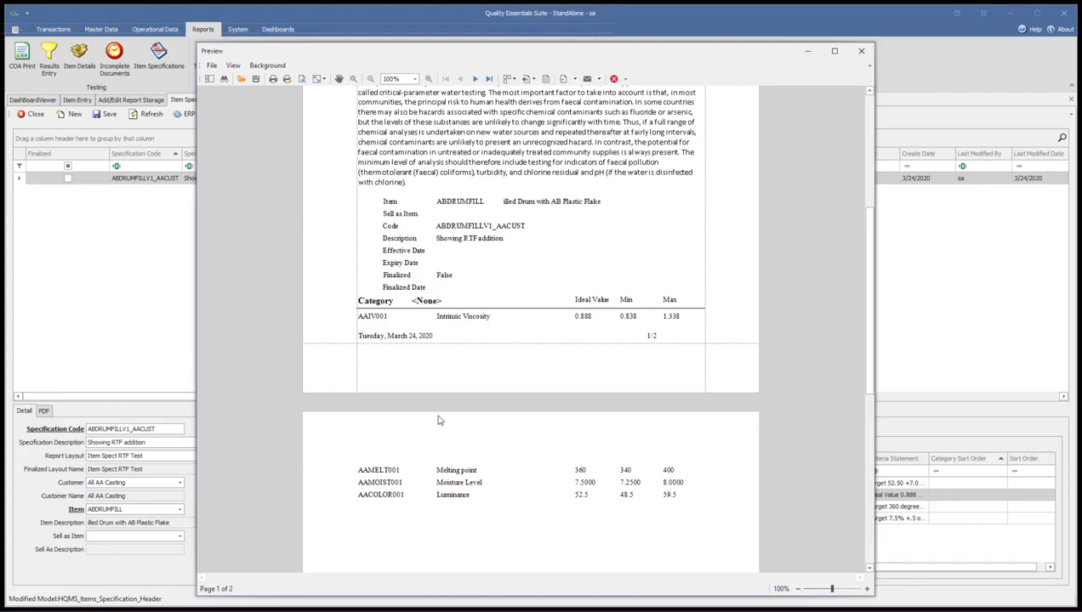
Review the previewed report's customer testing line, item details and test limits across both pages, and close the preview.
scroll(405, 204, "up", 3)
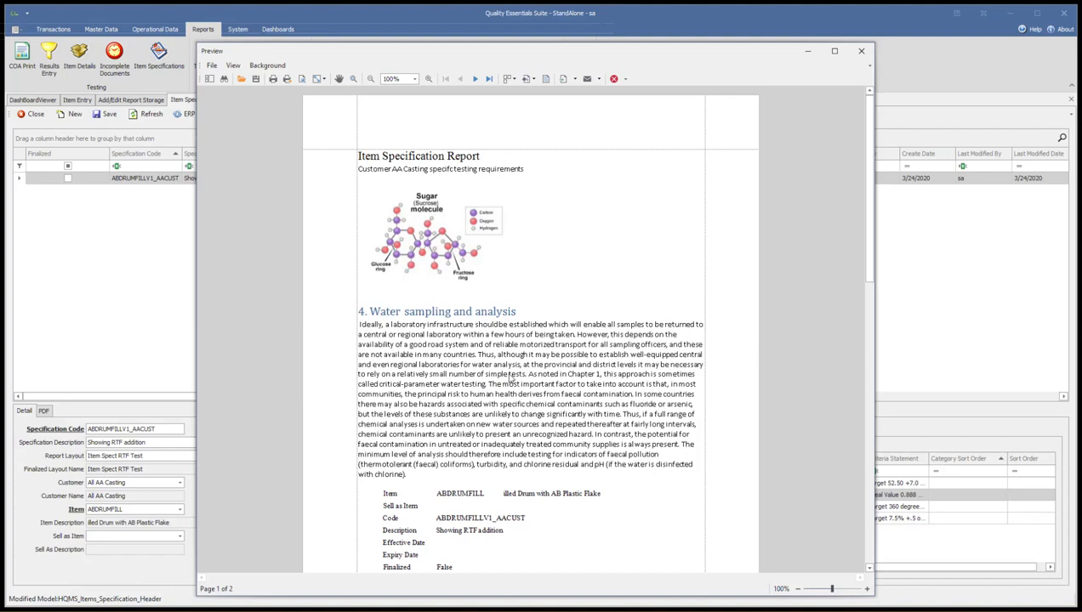
scroll(446, 430, "down", 1)
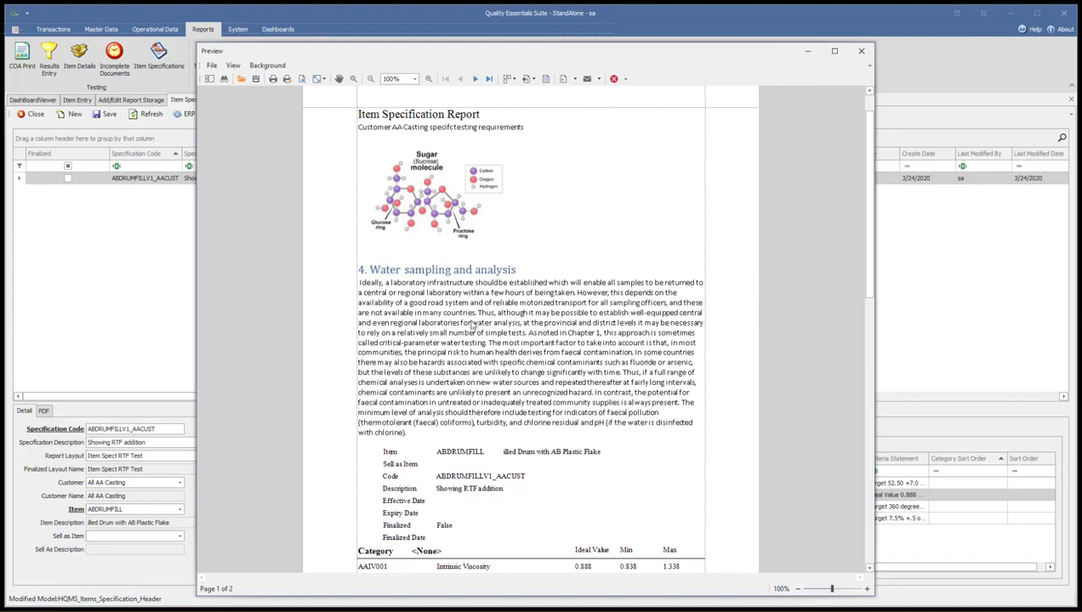
scroll(472, 325, "down", 4)
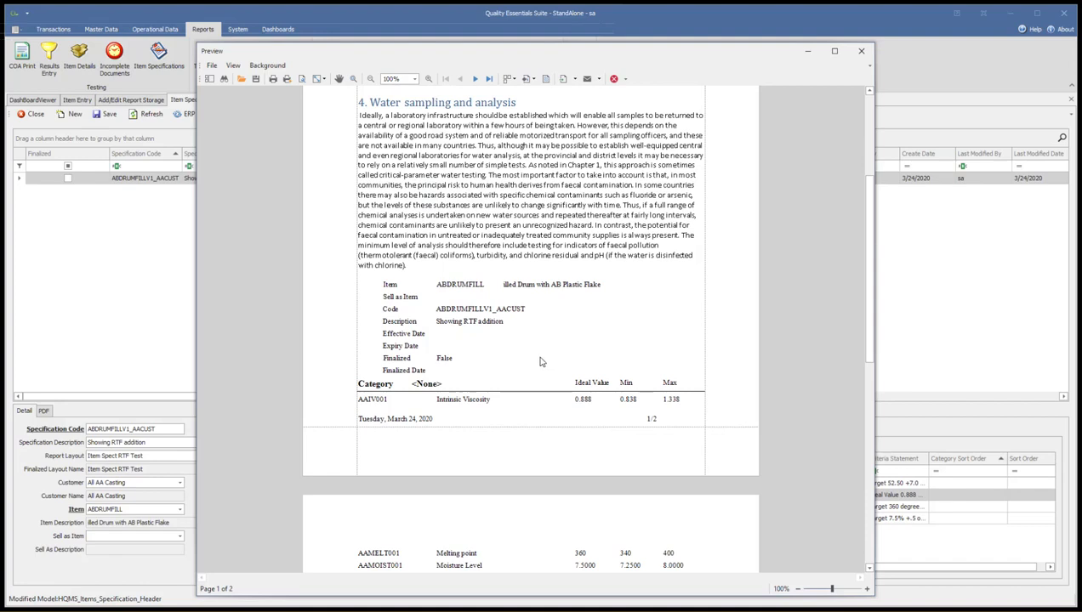
scroll(437, 426, "down", 4)
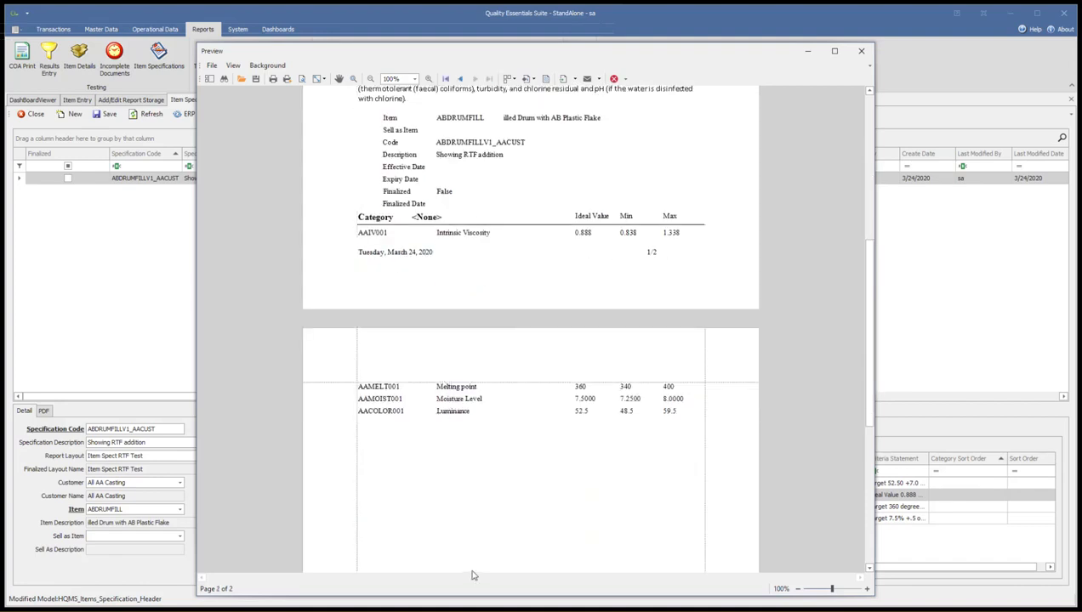
scroll(427, 273, "down", 4)
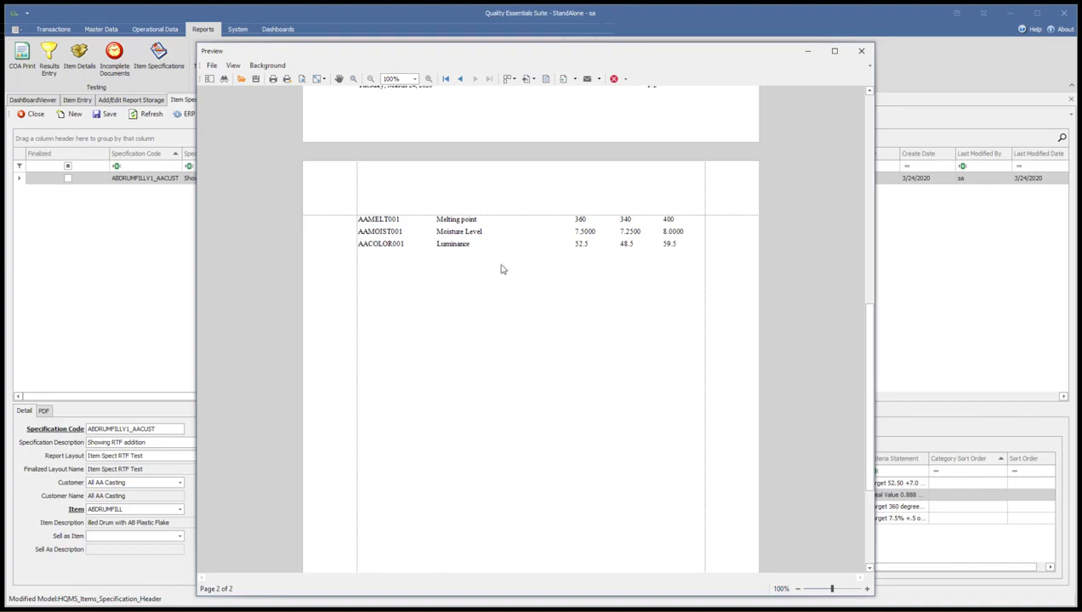
left_click(860, 50)
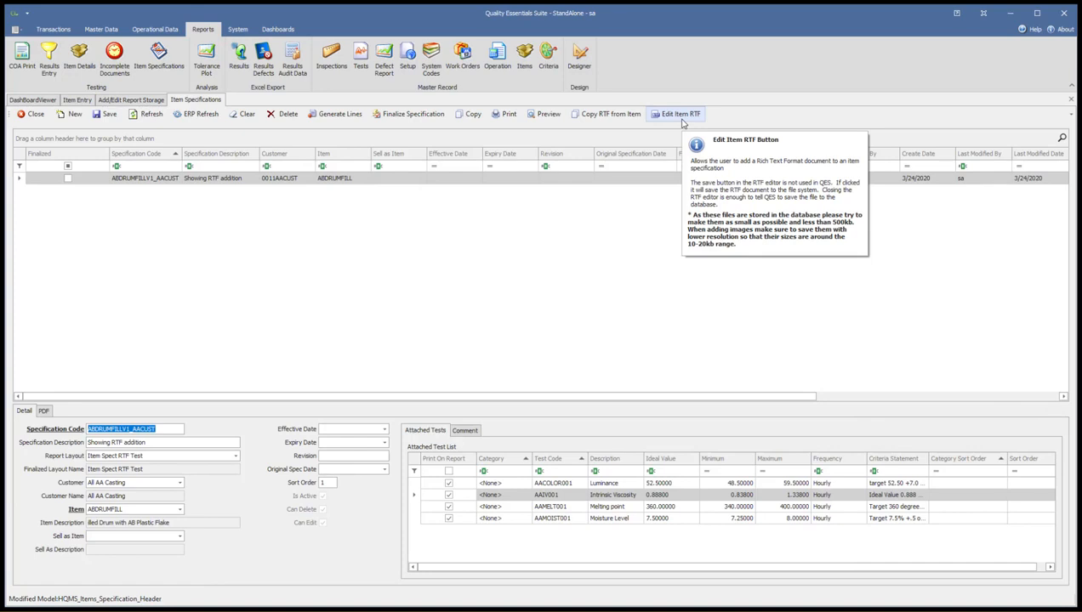
left_click(329, 274)
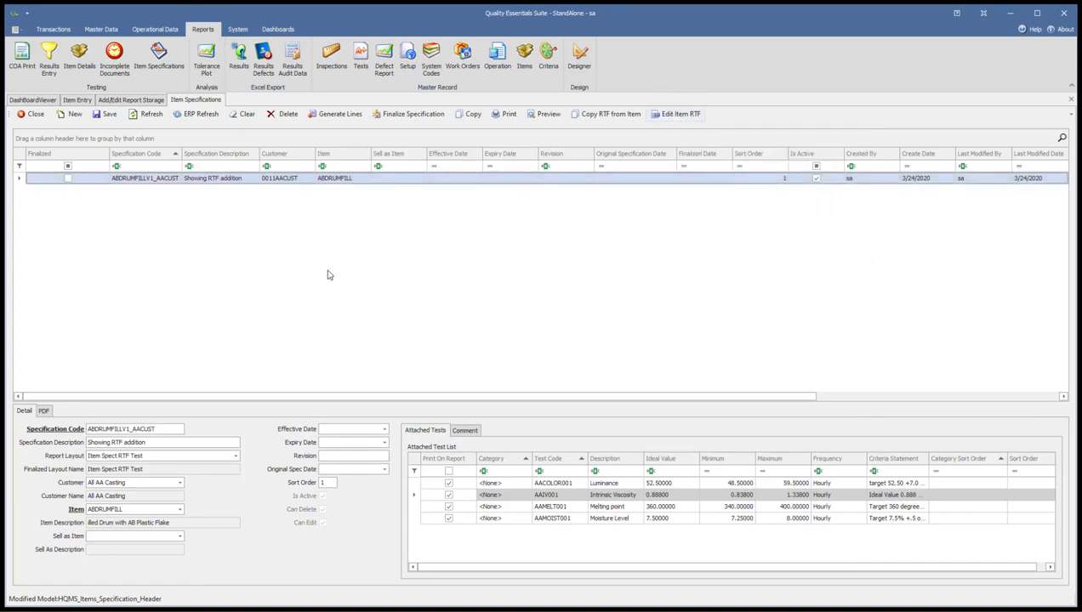